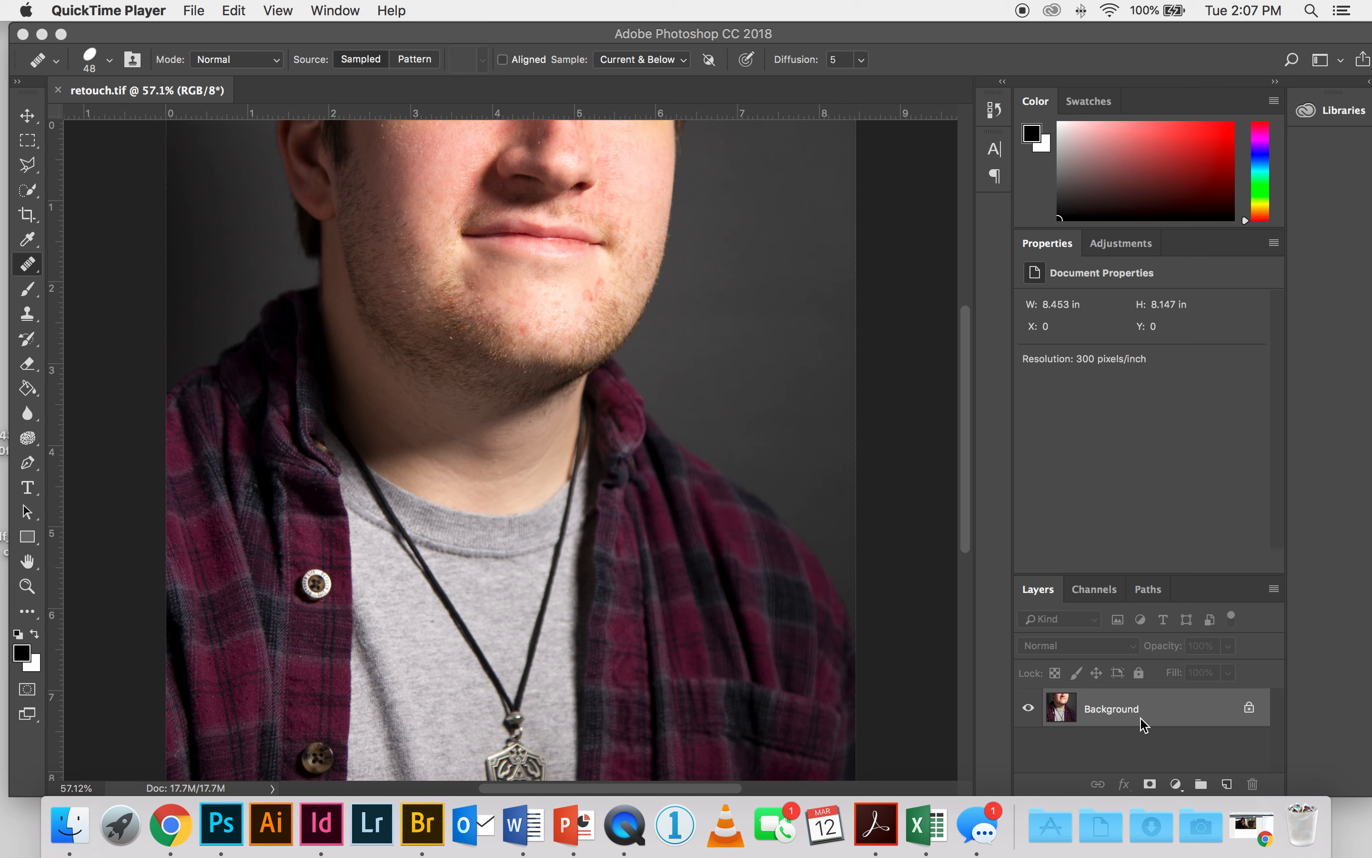
Set up the Clone Stamp tool with the Soft Round brush at 73% hardness, ready for the chin area.
left_click(902, 247)
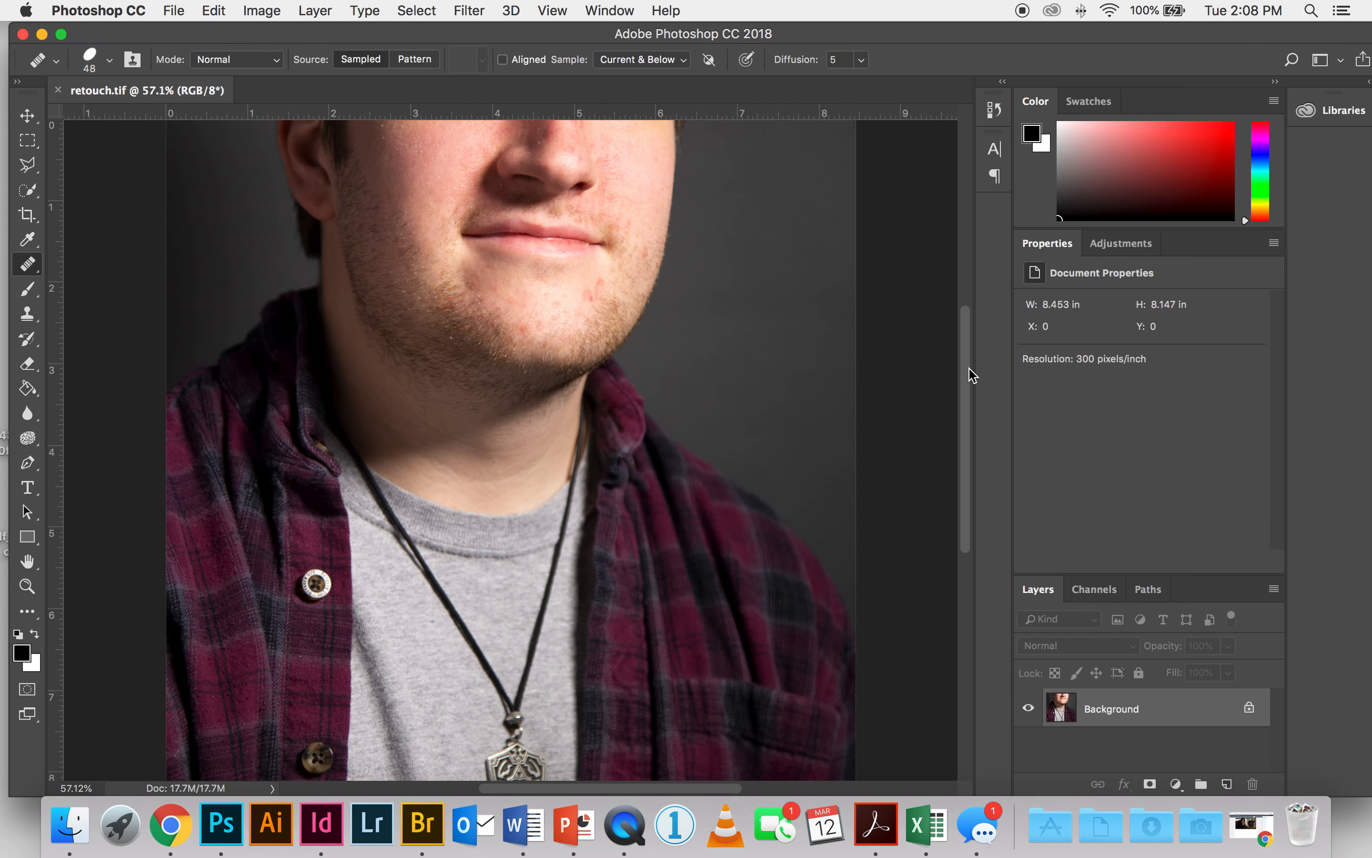
mouse_move(972, 376)
left_mouse_down()
mouse_move(967, 343)
mouse_move(967, 387)
left_mouse_up()
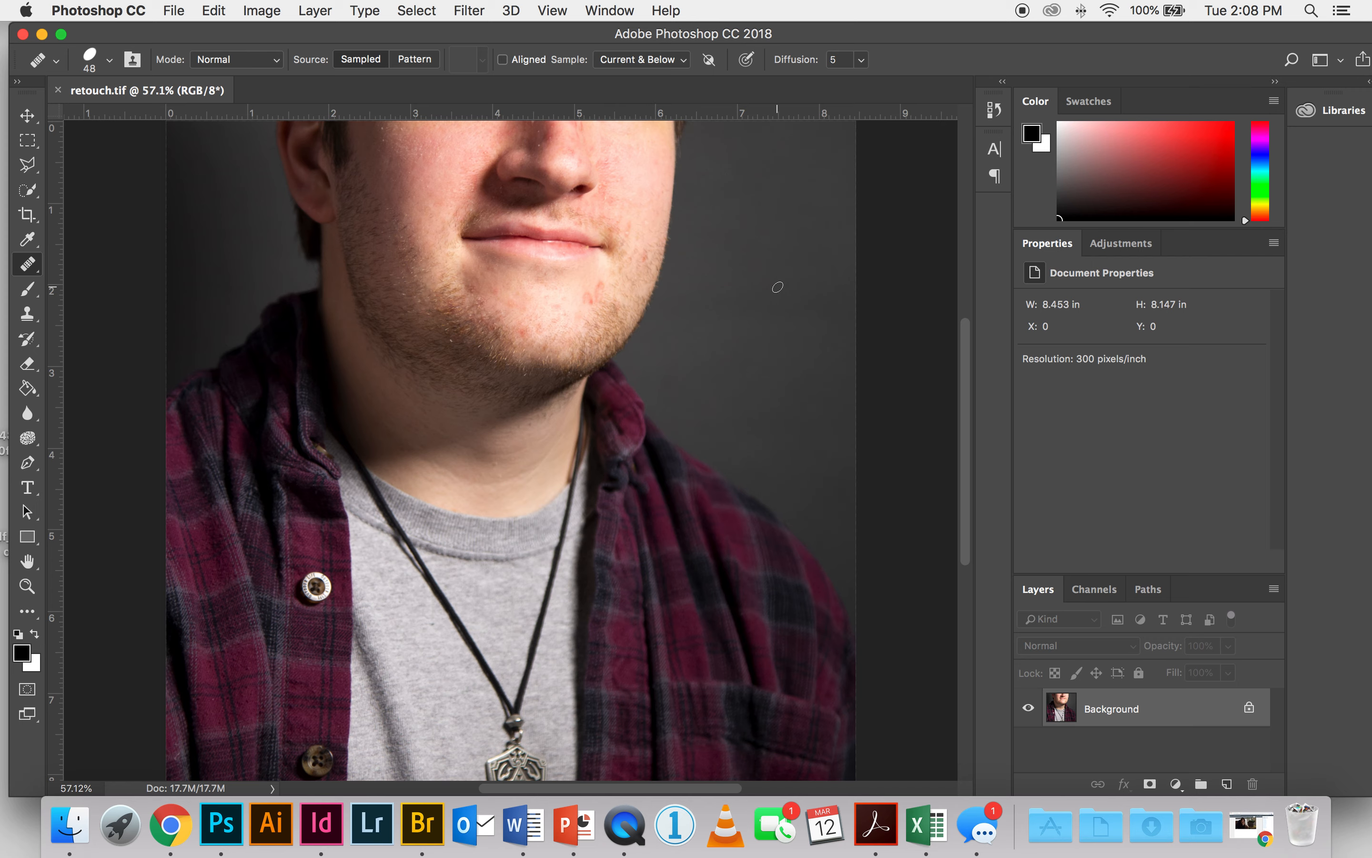
key("super+plus")
key("super+plus")
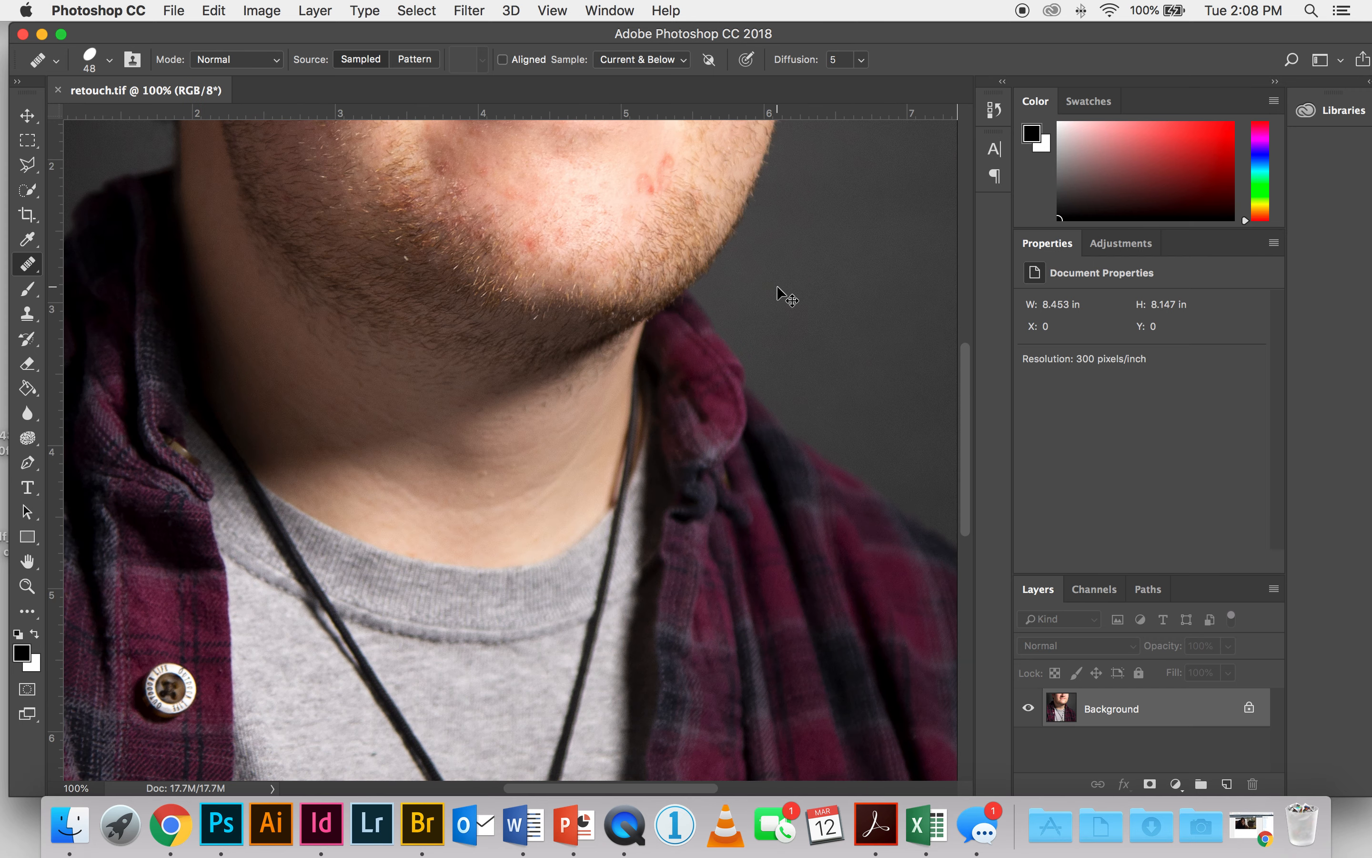
left_click_drag(650, 343, 652, 490)
left_click_drag(657, 358, 657, 419)
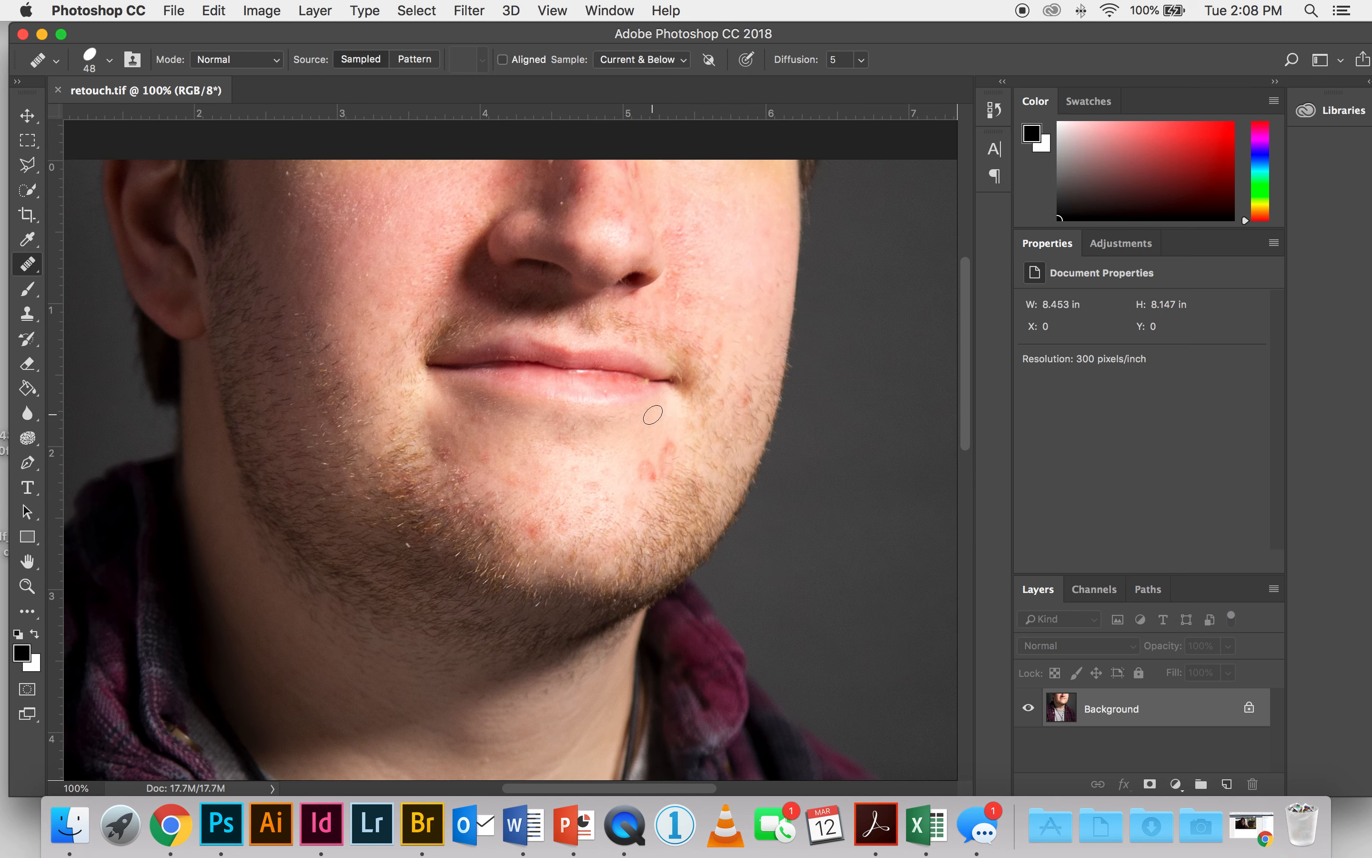
left_click(27, 313)
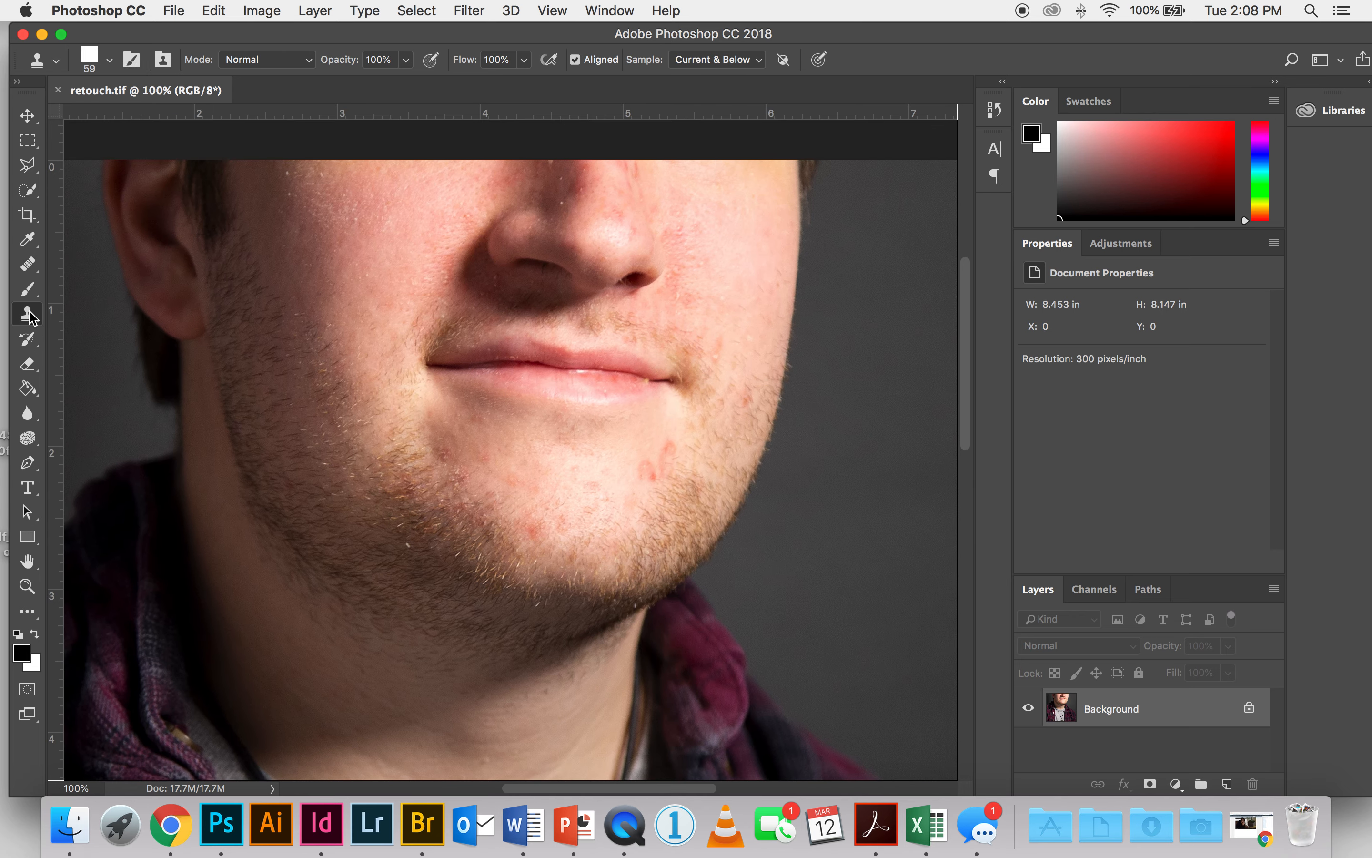
left_click(110, 60)
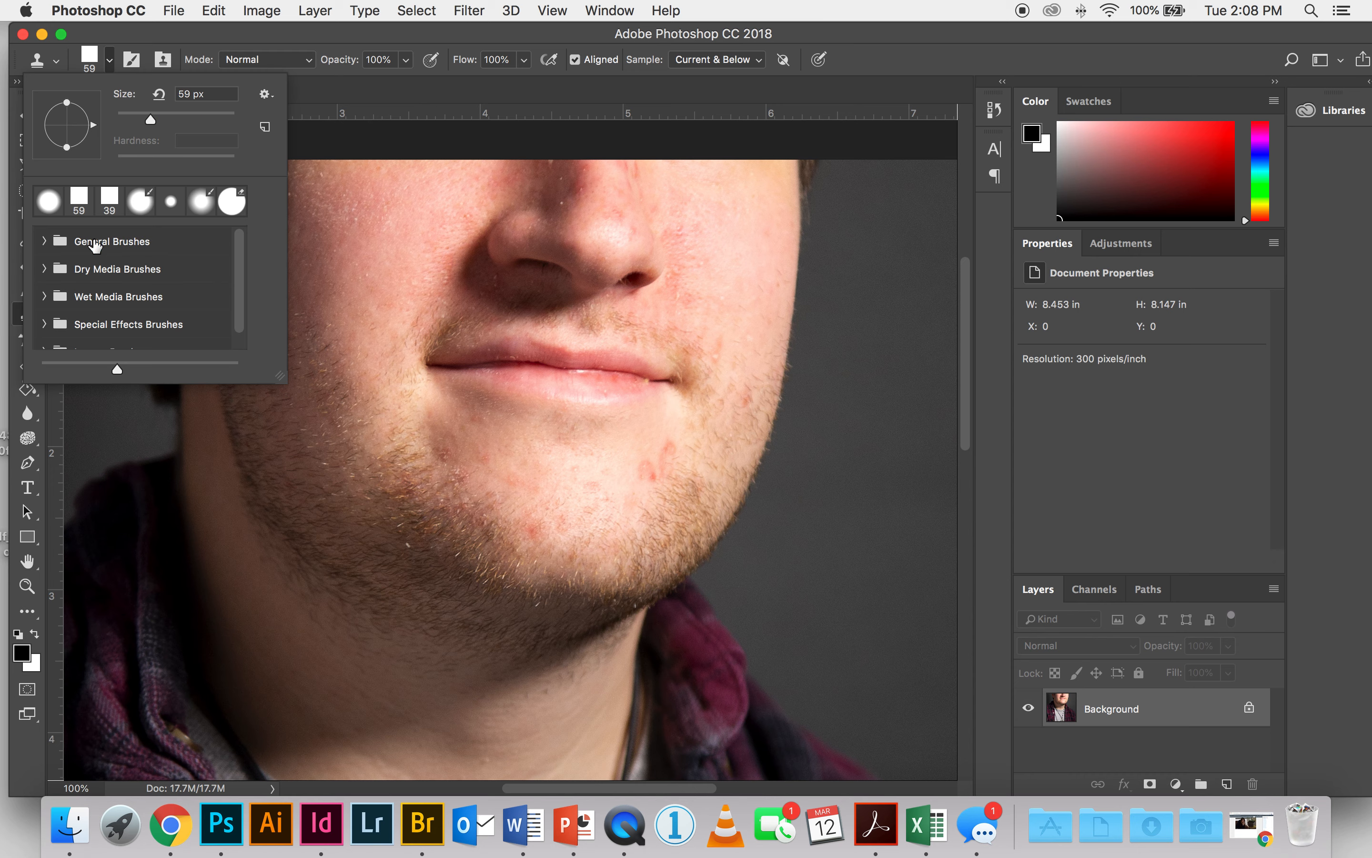
left_click(45, 241)
left_click(113, 278)
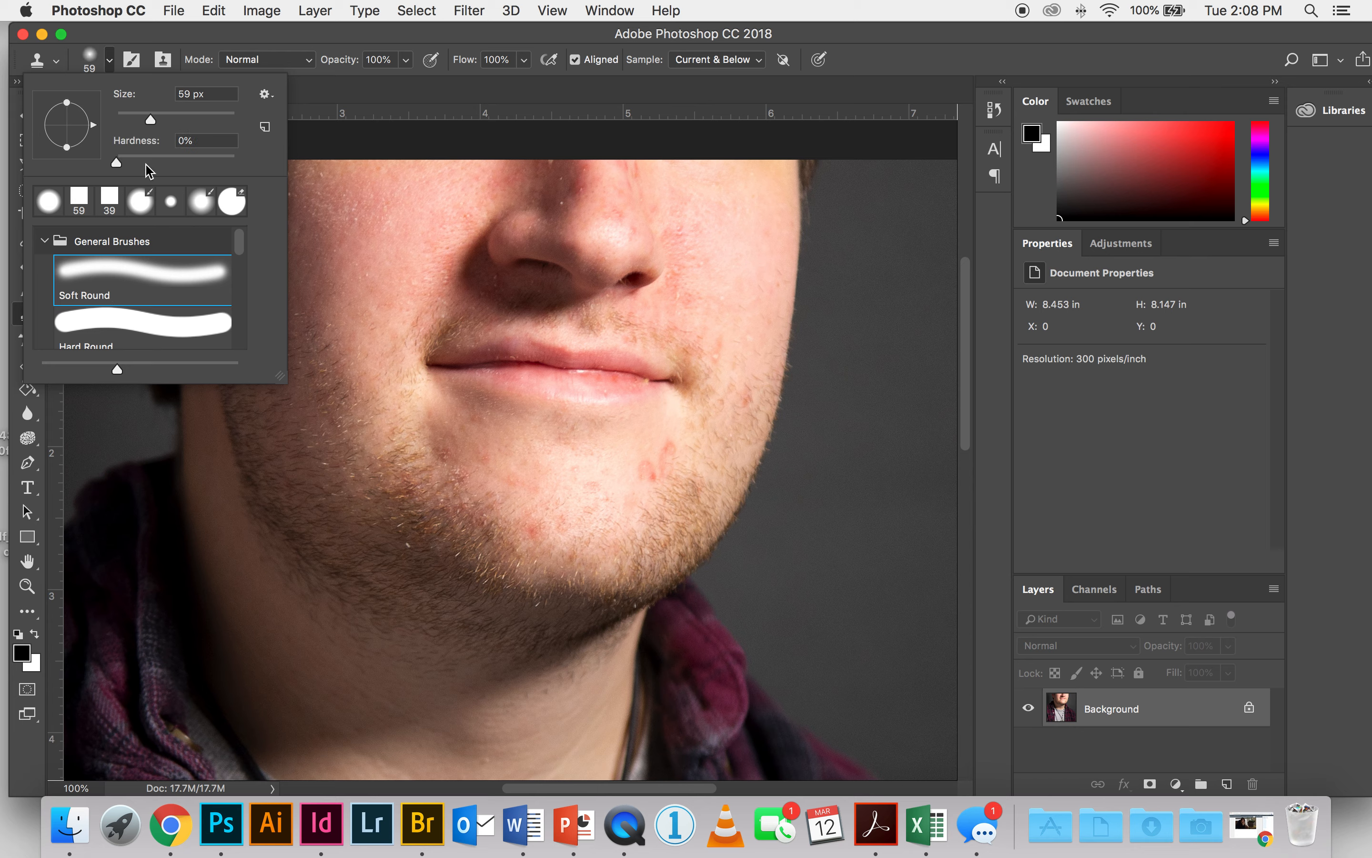
left_click_drag(117, 164, 203, 165)
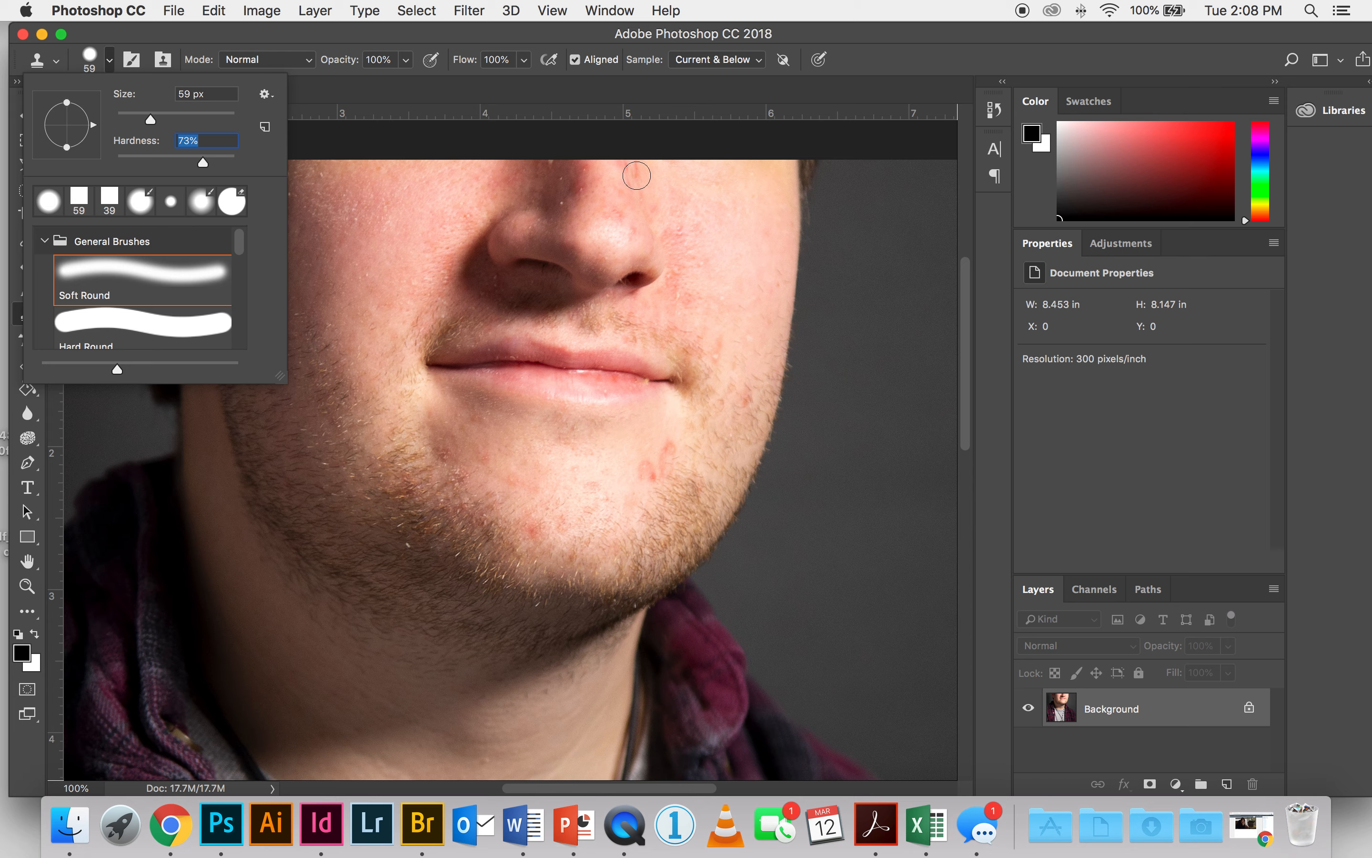
left_click(857, 65)
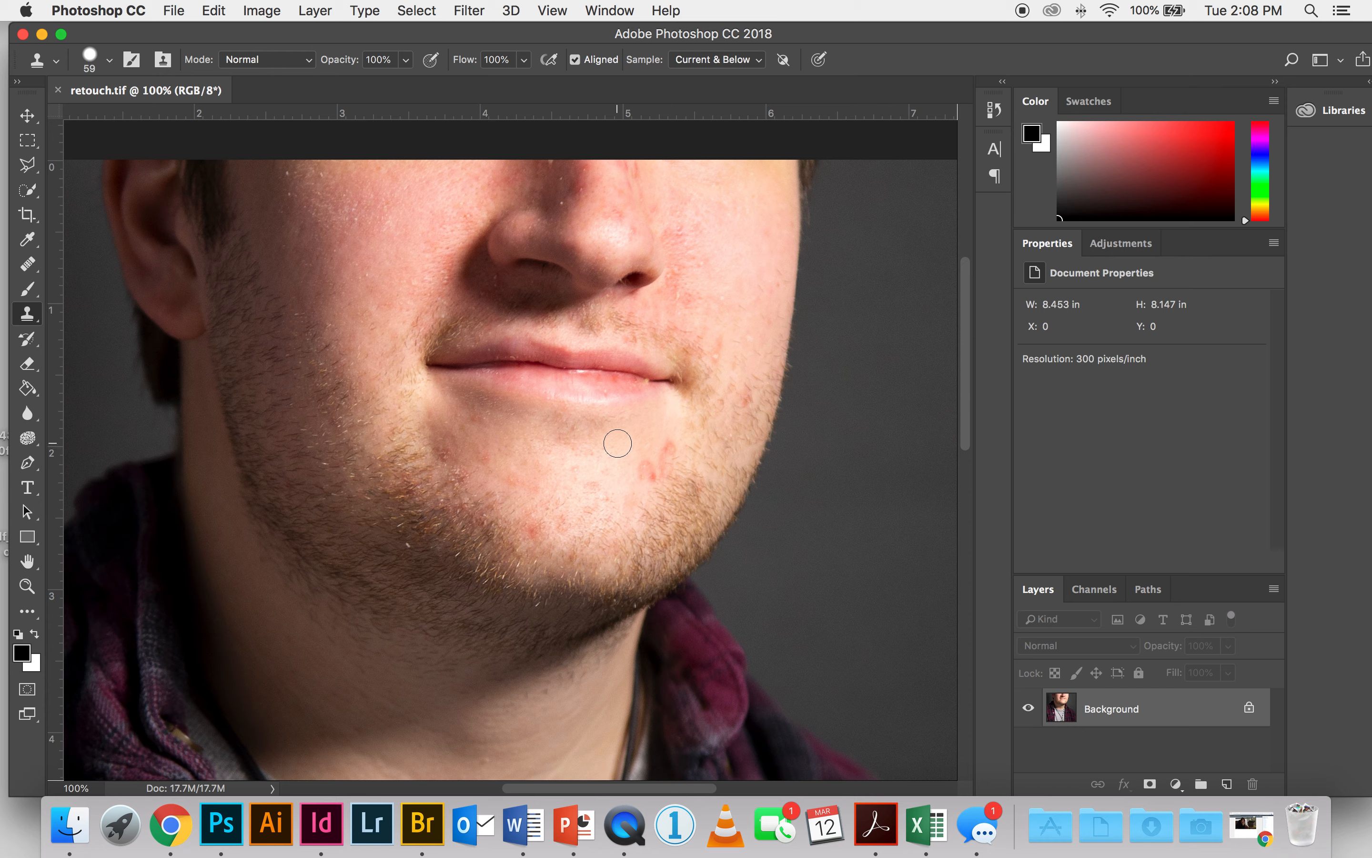
Clone clean chin skin over the red blemishes below the corner of the mouth, directly on the Background layer.
left_click(658, 461)
left_click(652, 462)
left_click(646, 467)
left_click(614, 440, "alt")
left_click(644, 468)
left_click(662, 461)
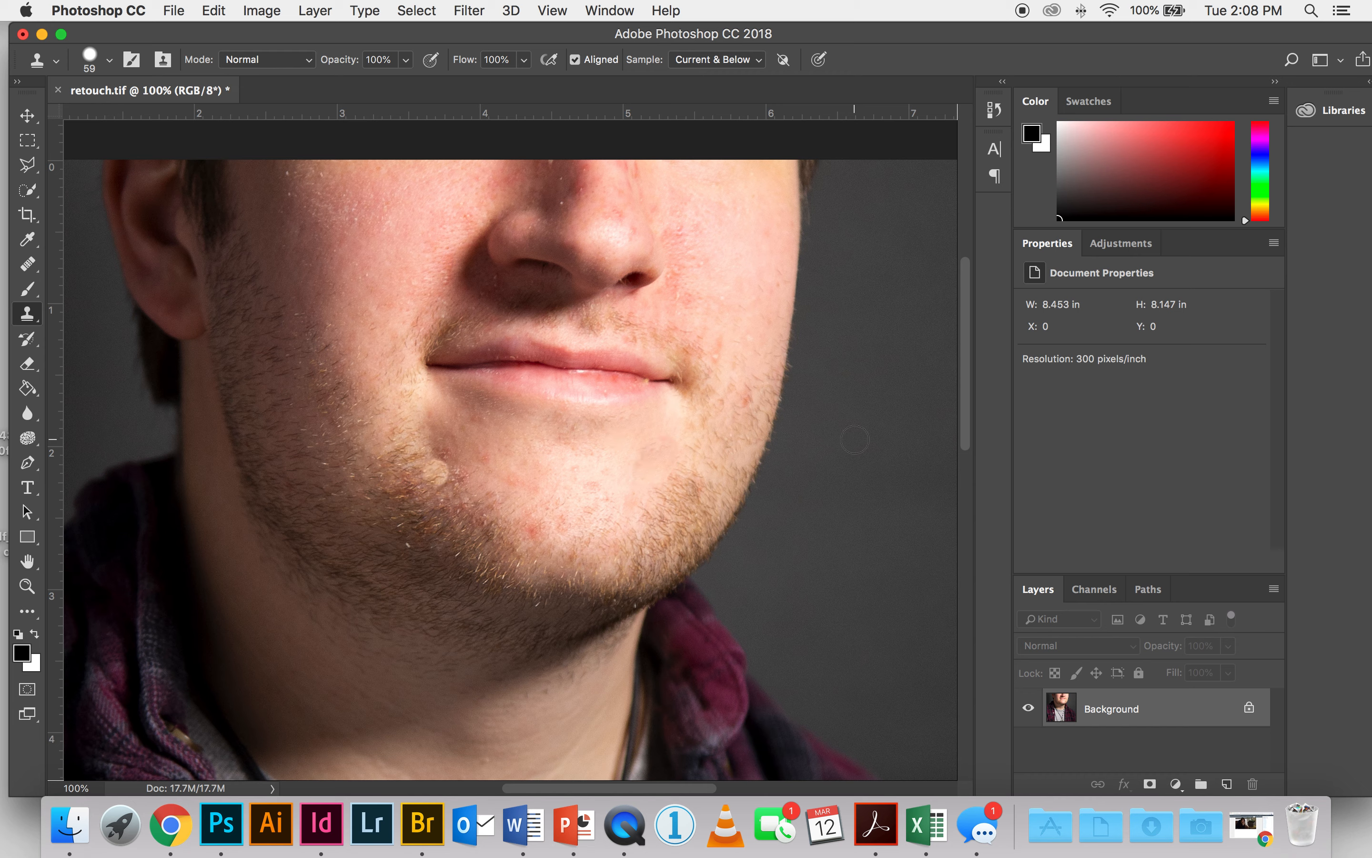
Undo the stray test stamps around the chin and revert the photo to its last saved version.
key("super+z")
key("super+plus")
key("super+plus")
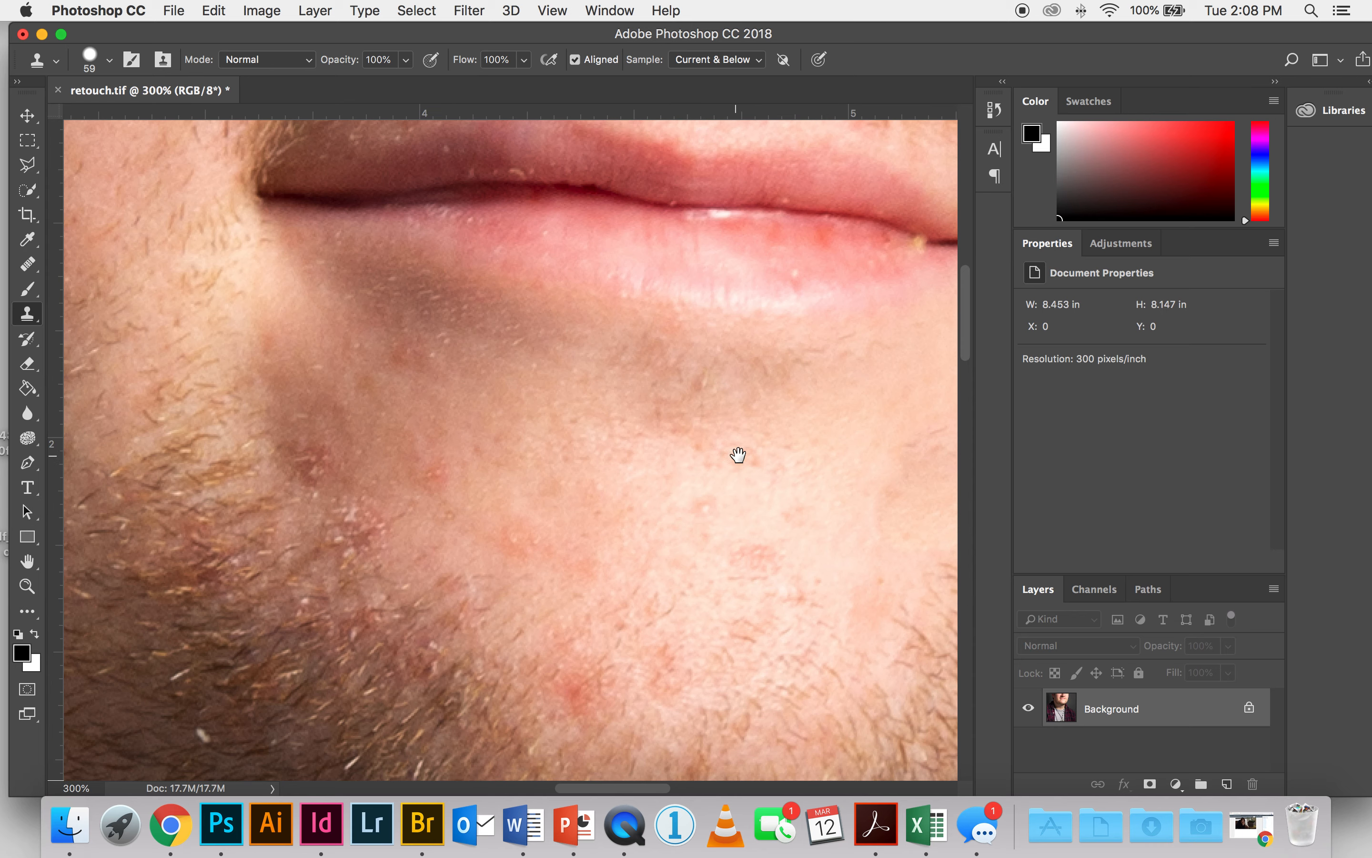
scroll(729, 454, "right", 5)
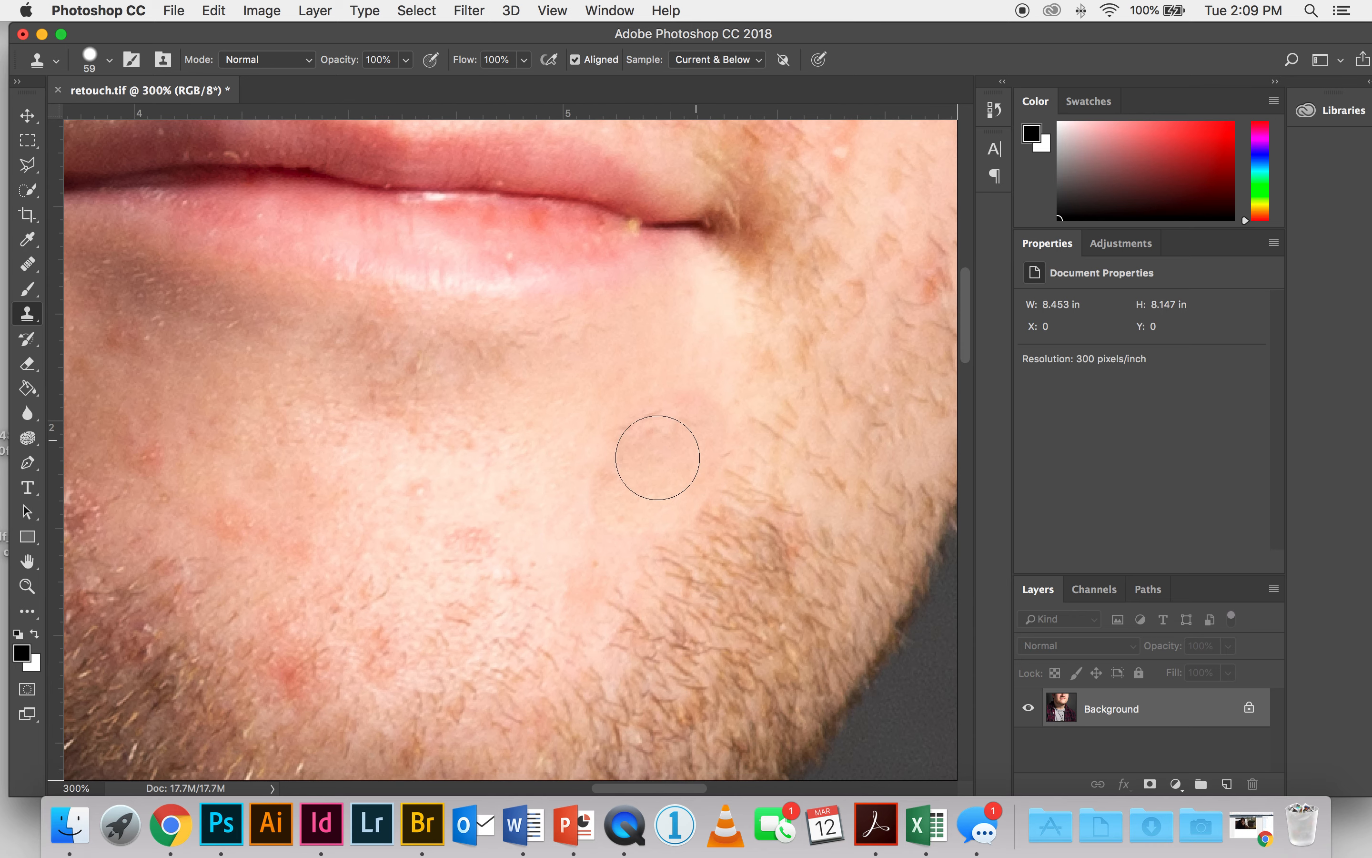
left_click(757, 542)
key("super+z")
left_click(535, 480)
key("super+z")
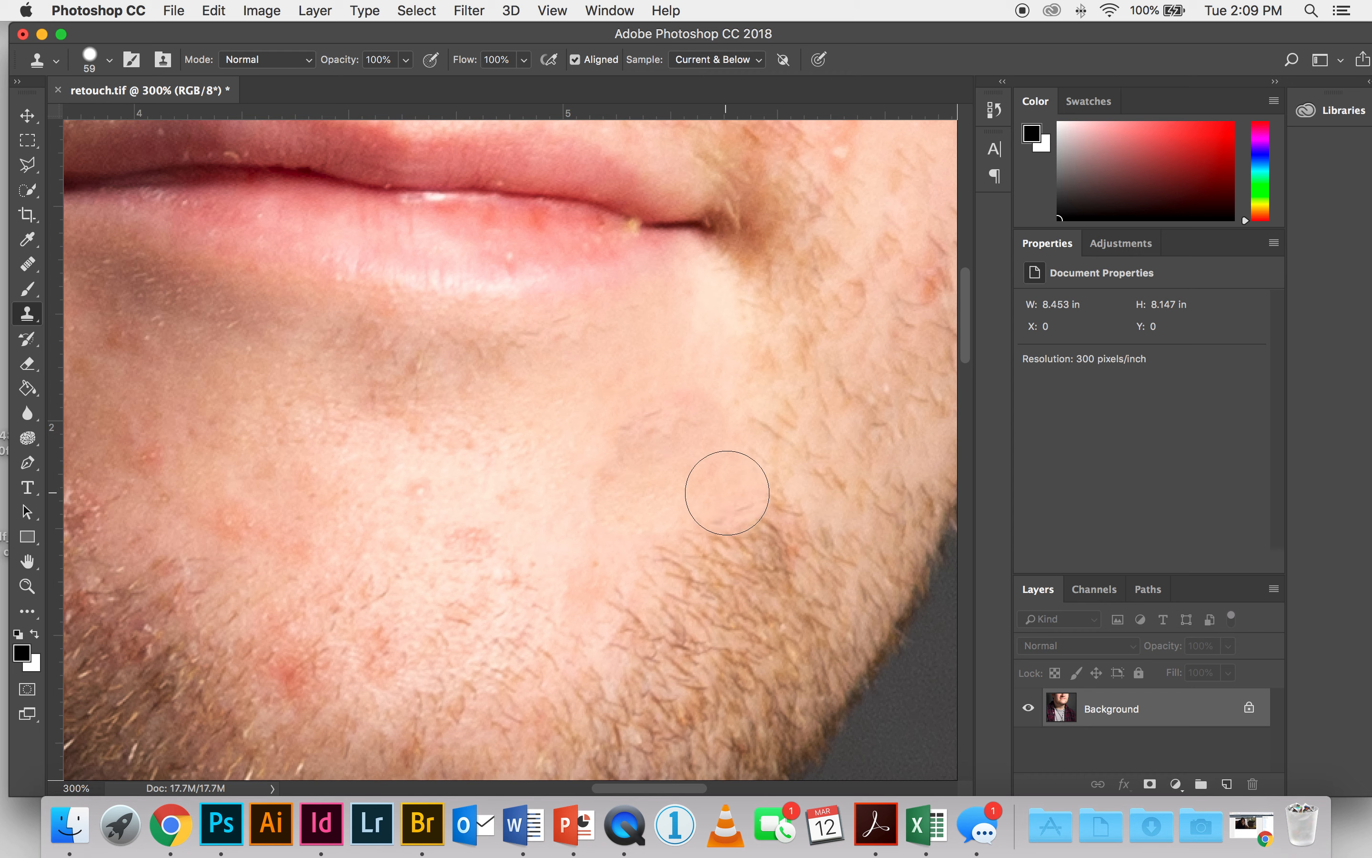
left_click(164, 8)
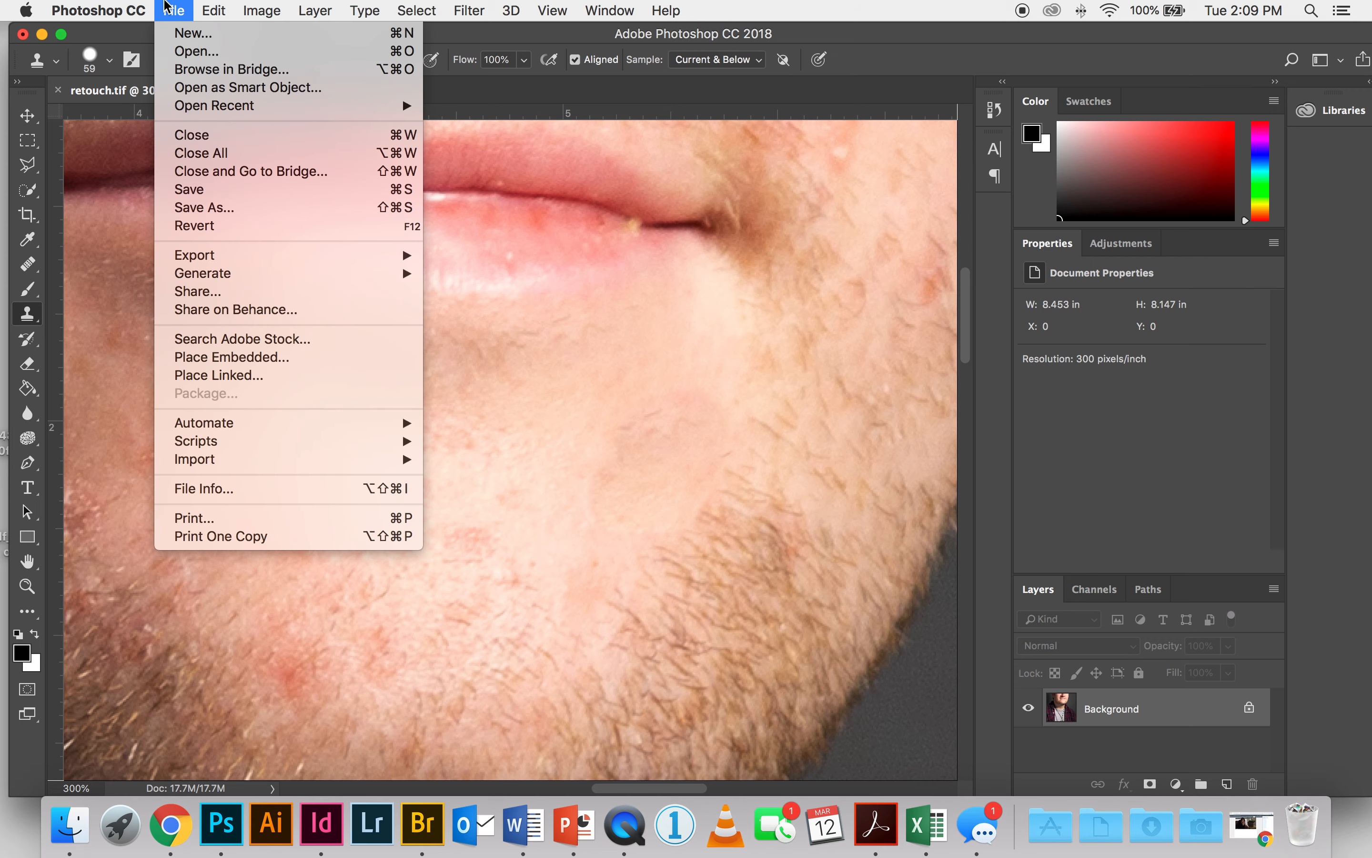
left_click(225, 230)
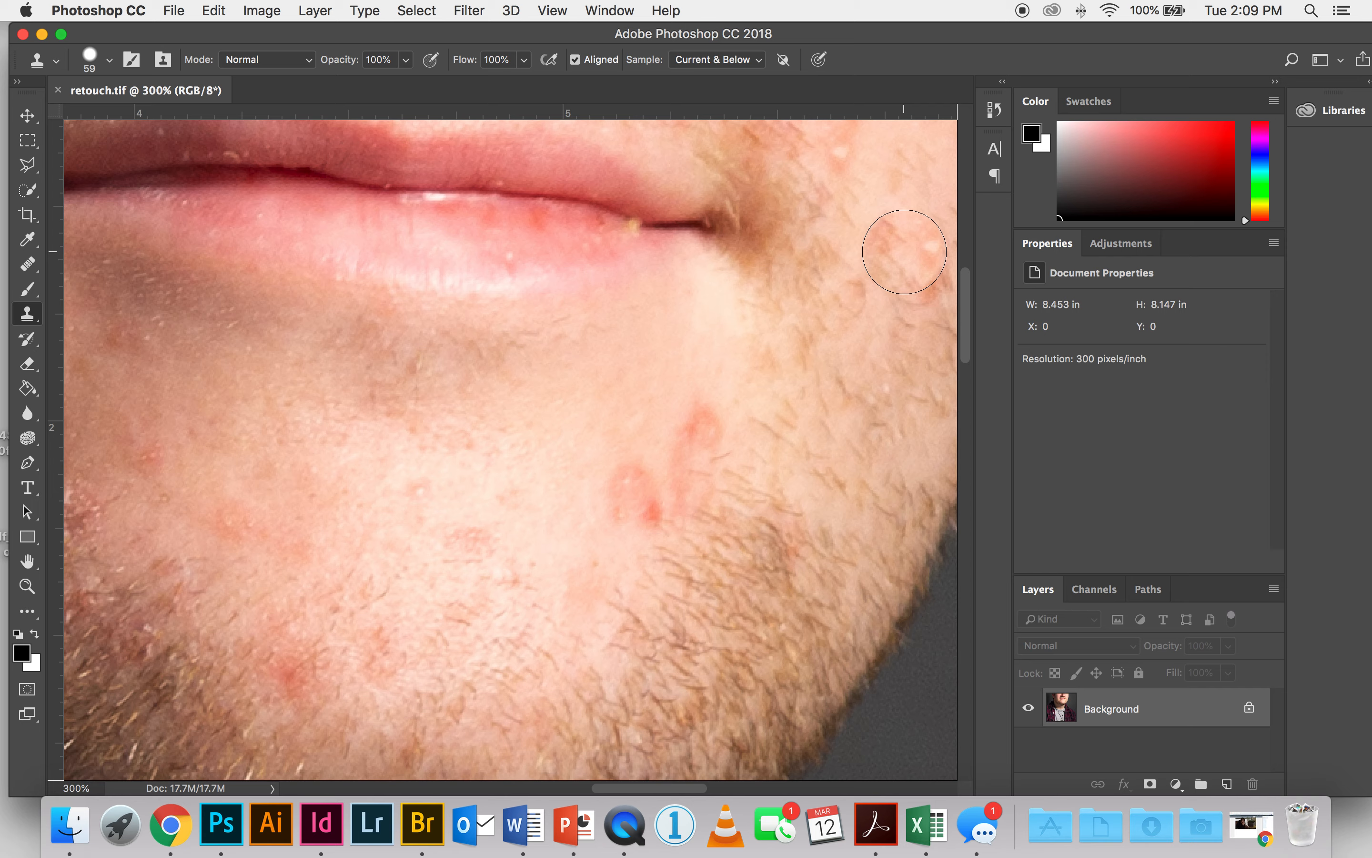
Add a new empty layer above the Background and name it "retouch".
key("super+minus")
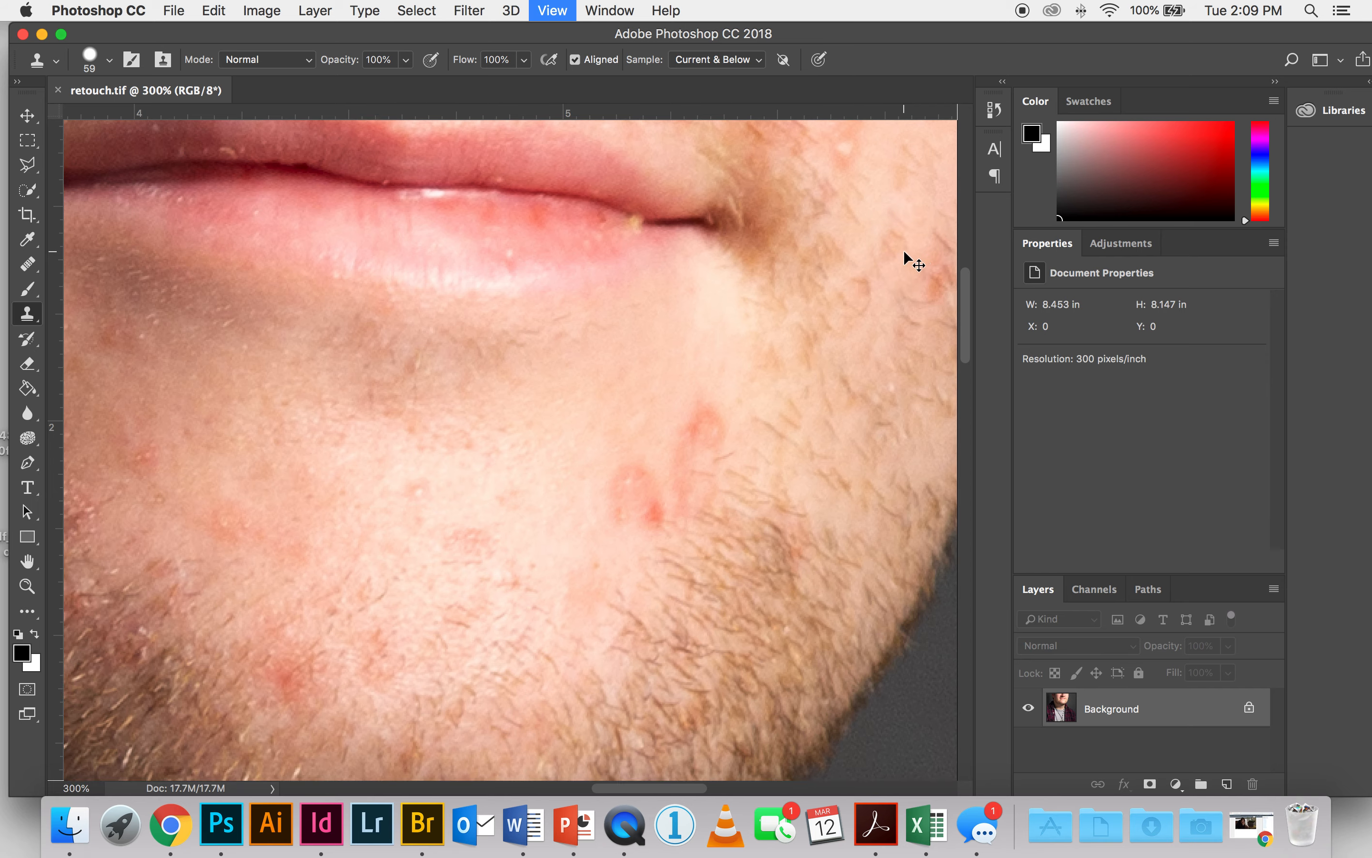
key("super+equal")
key("super+minus")
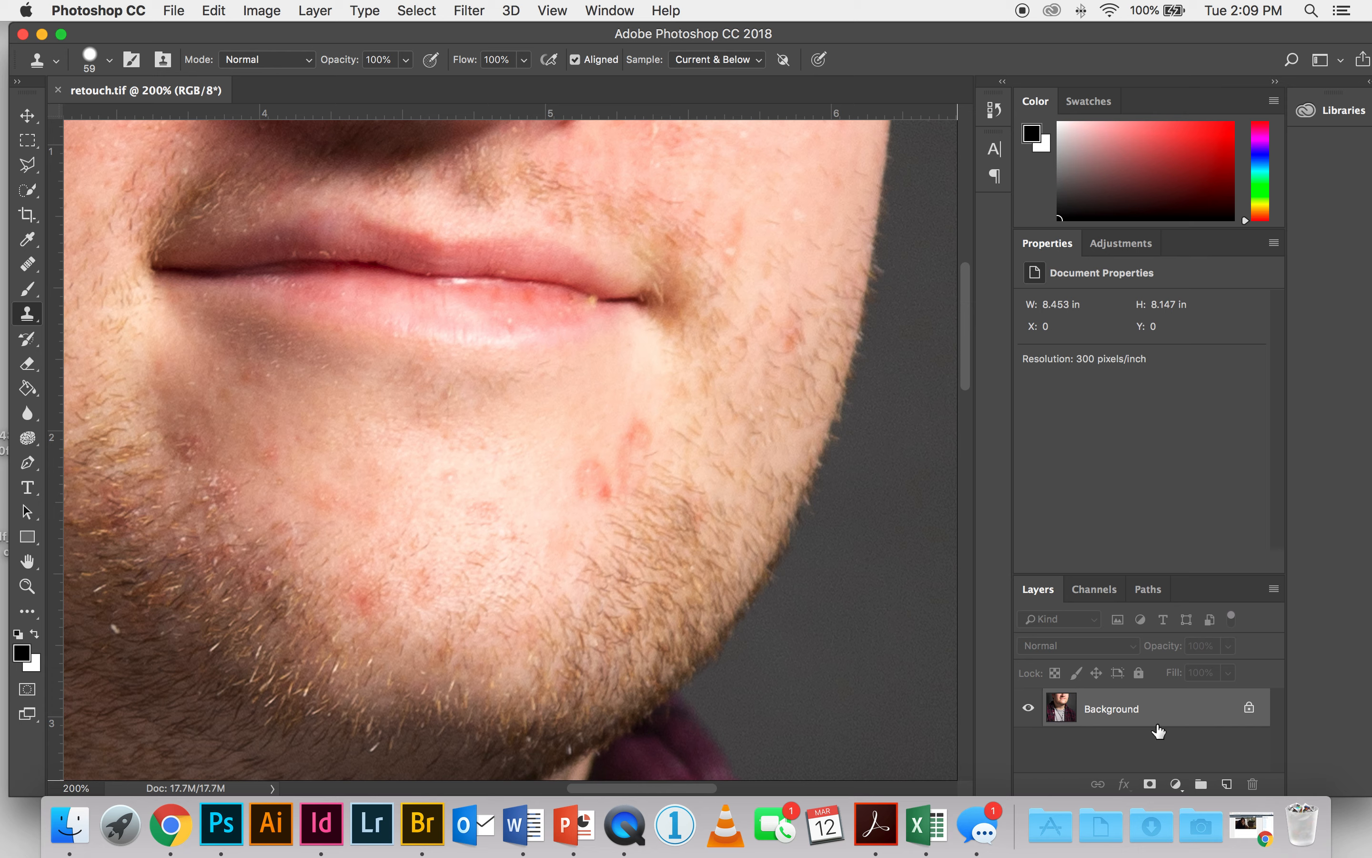
left_click(1227, 784)
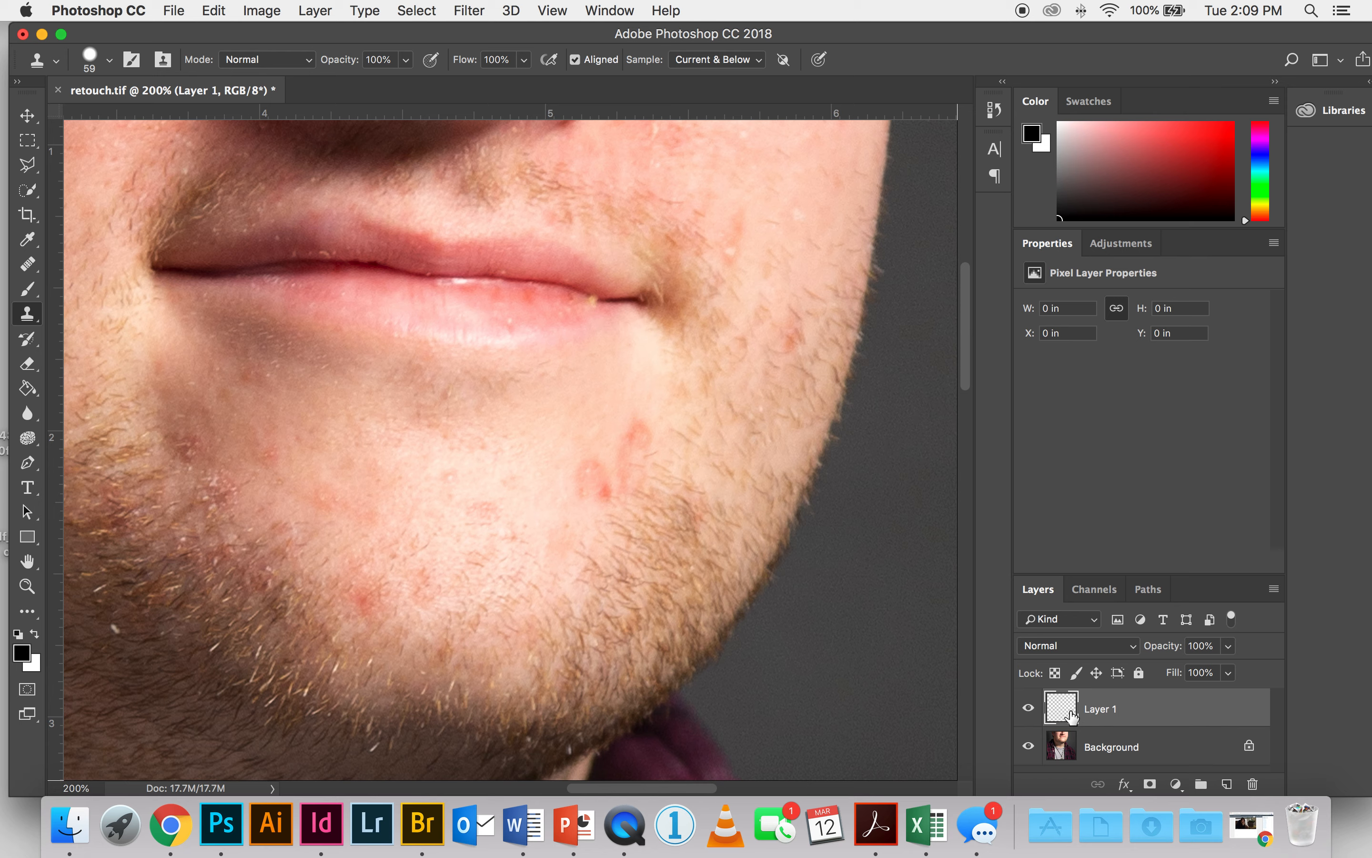
double_click(1100, 710)
type("retouch")
key("Return")
Try sampling chin skin on the retouch layer with the Current Layer setting, and return sampling to Current & Below.
left_click(745, 66)
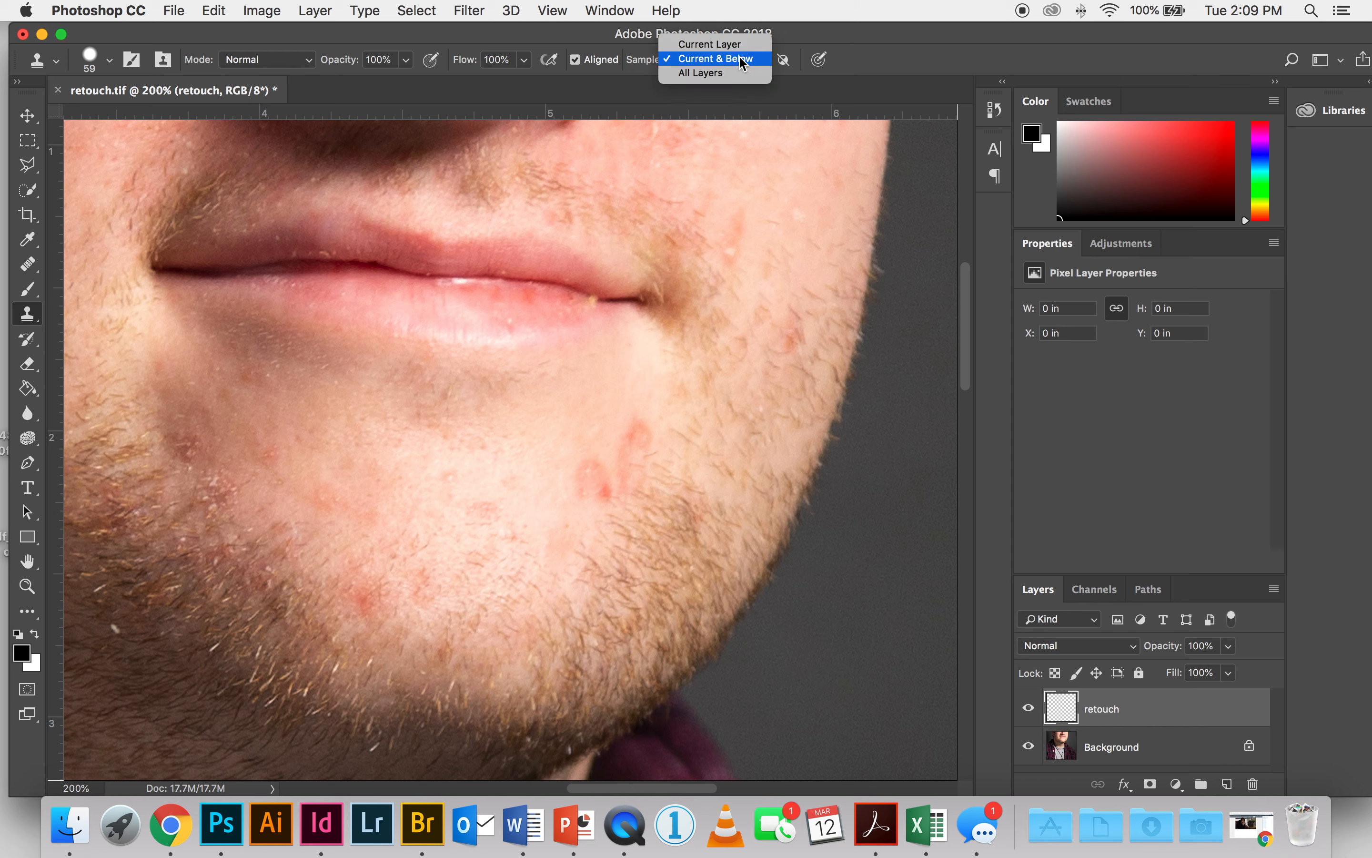
left_click(869, 69)
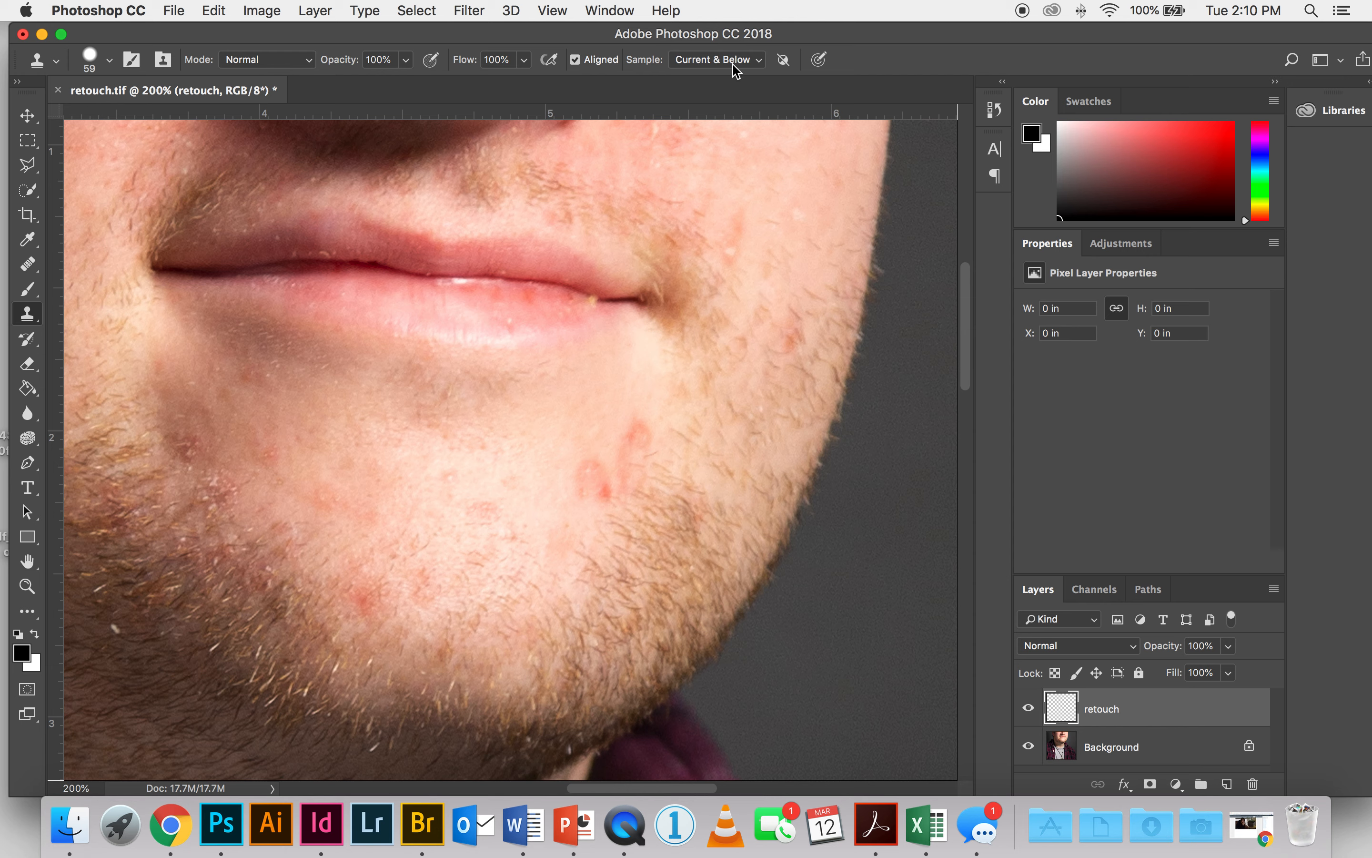
left_click(719, 61)
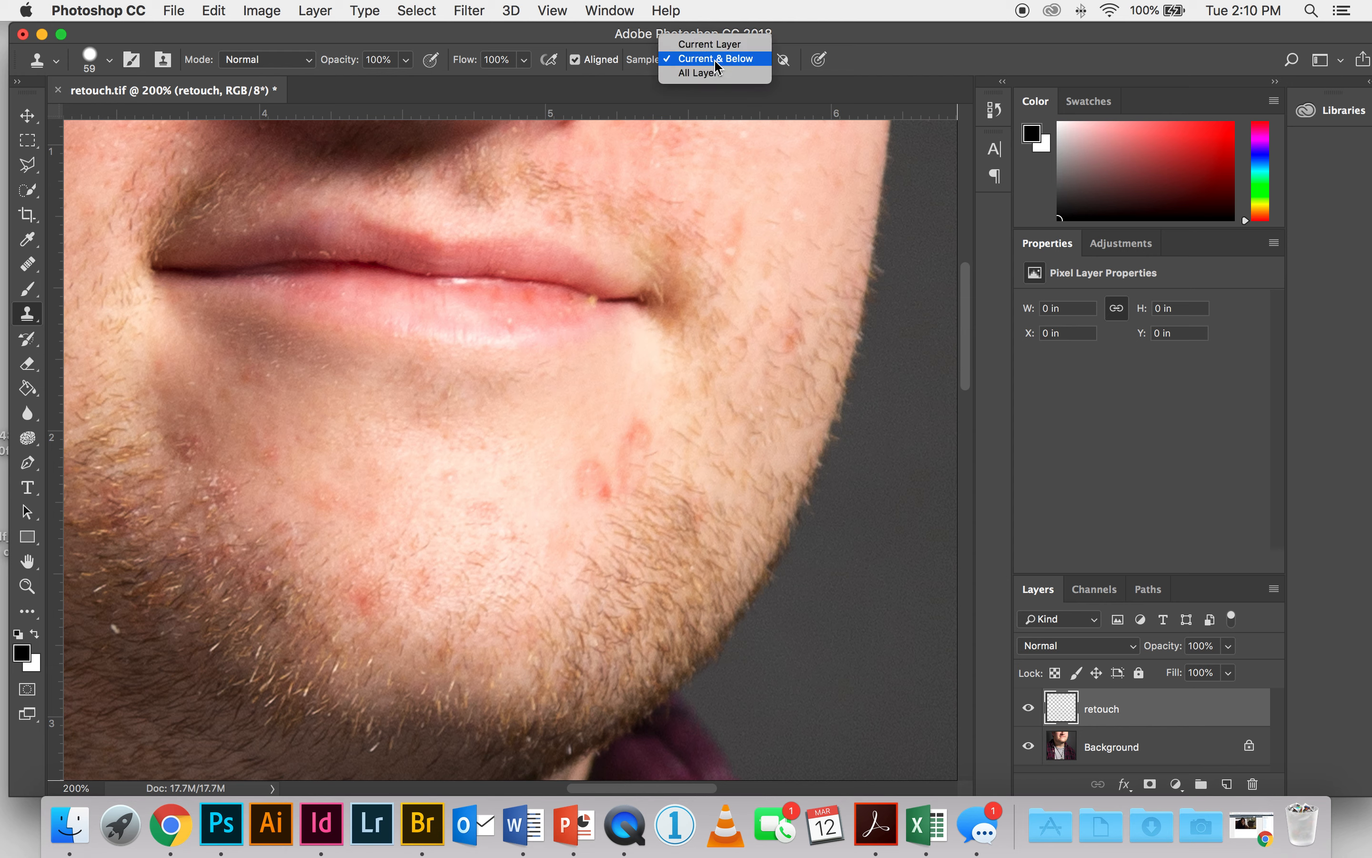
left_click(721, 49)
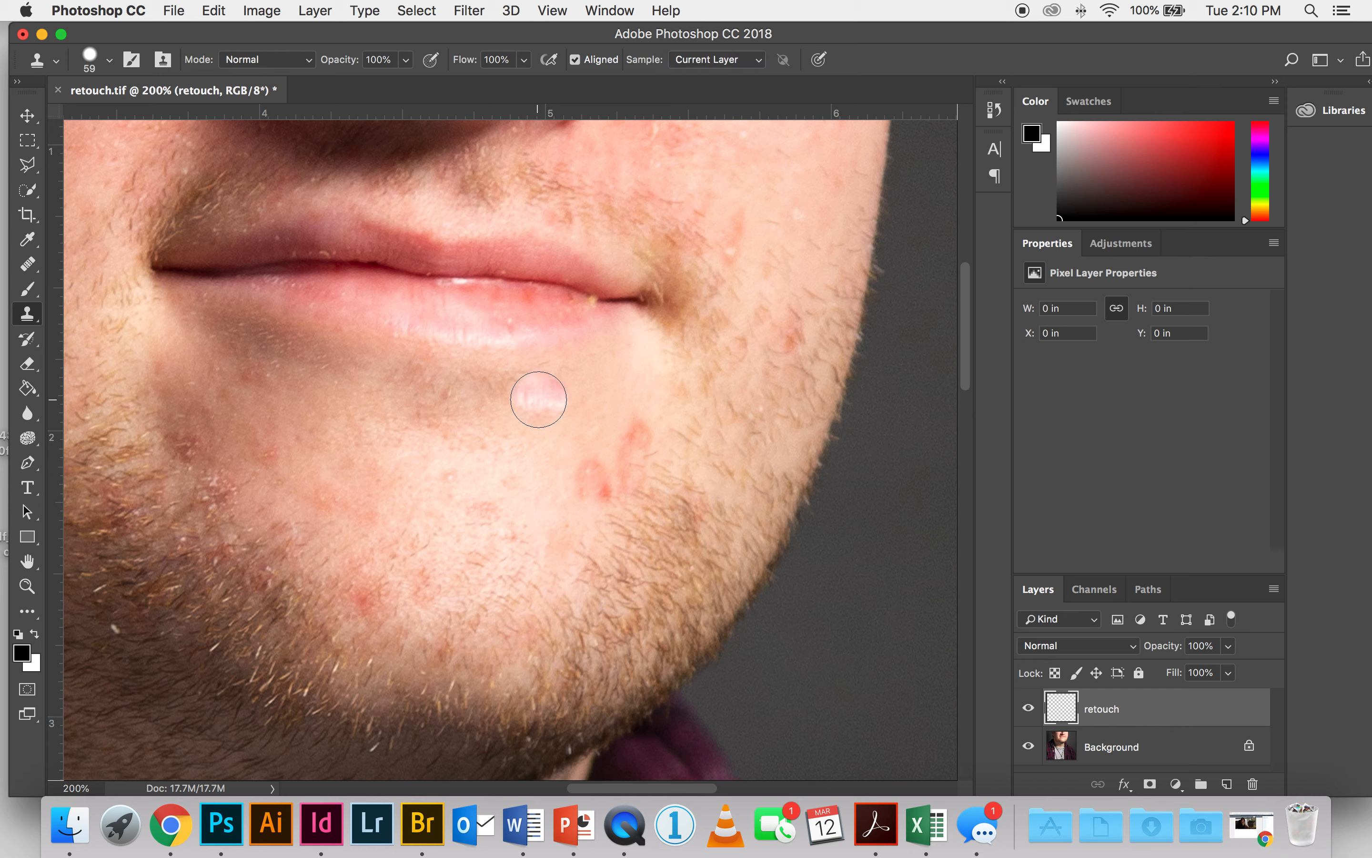
left_click(496, 441, "alt")
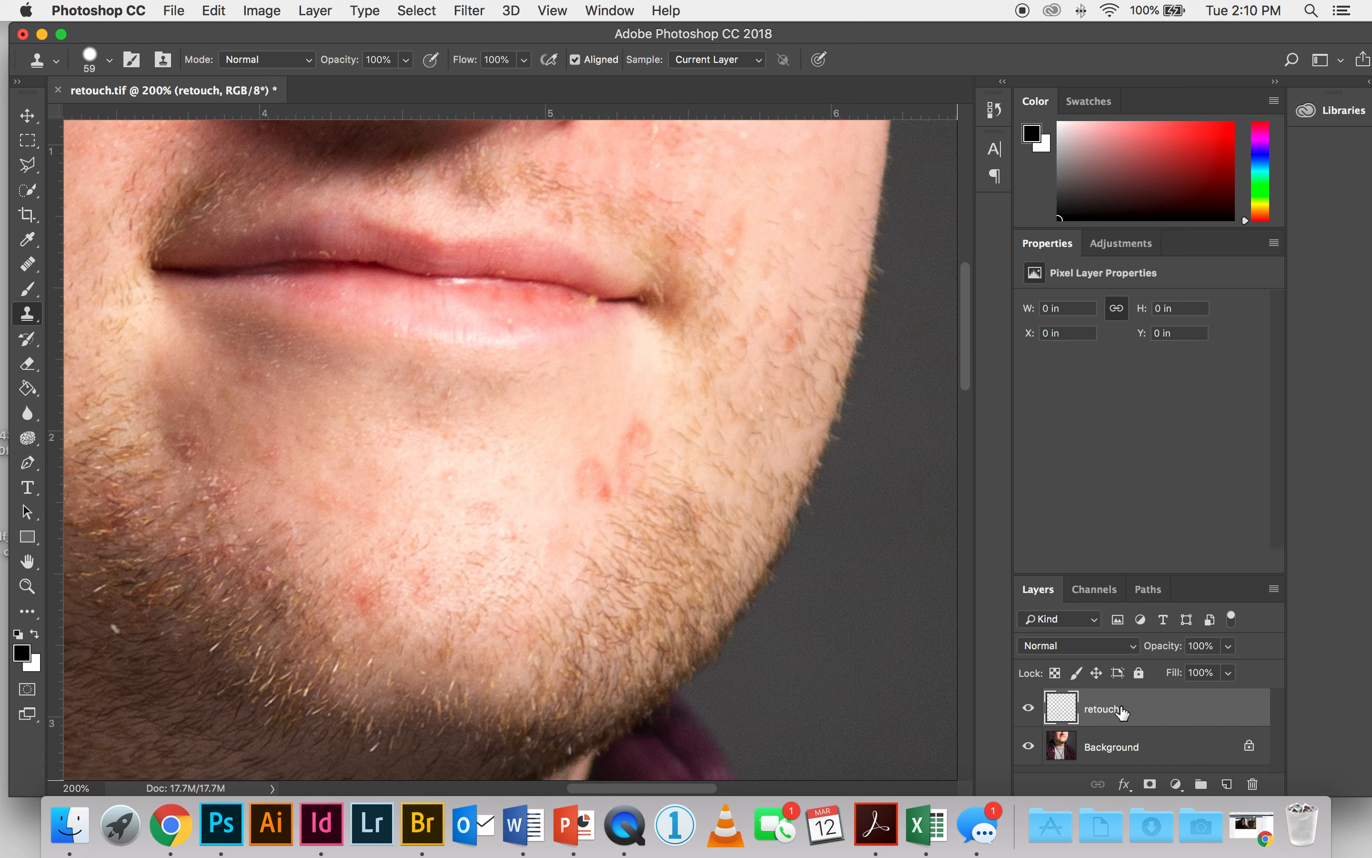
left_click(741, 62)
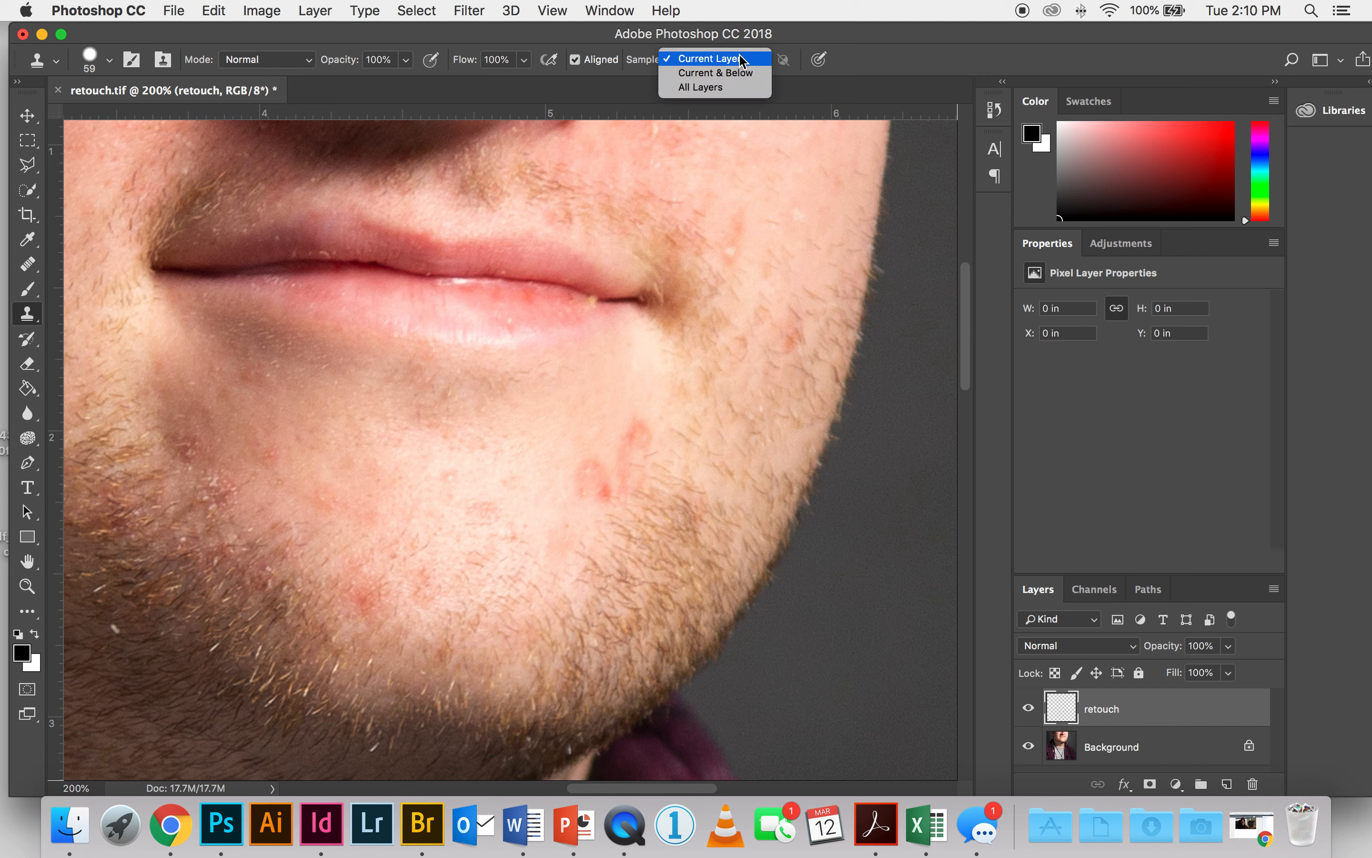
left_click(742, 75)
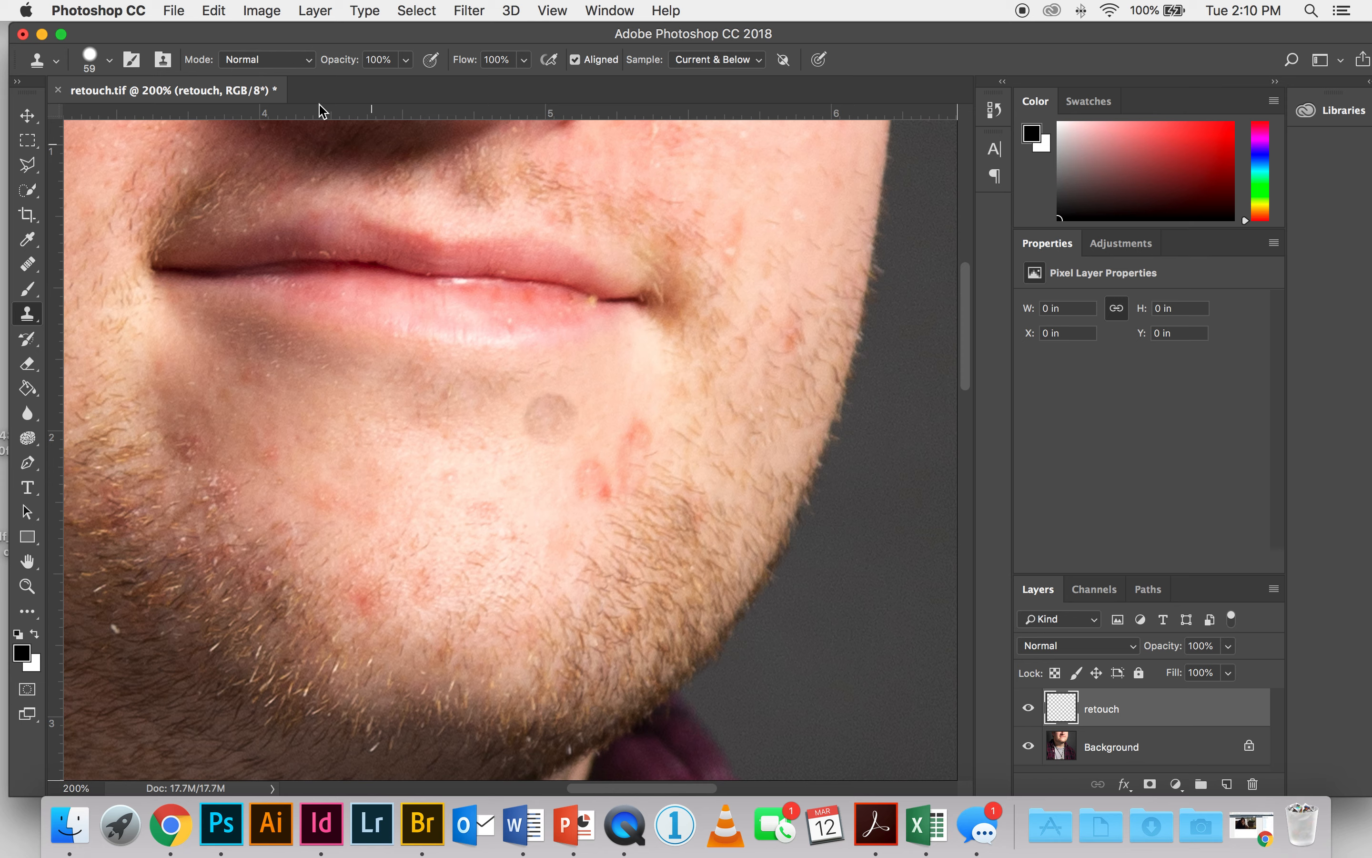
Set the brush hardness to 68% and clone clean skin over the red chin blemishes on the retouch layer, undoing the last stray stamp.
left_click(109, 60)
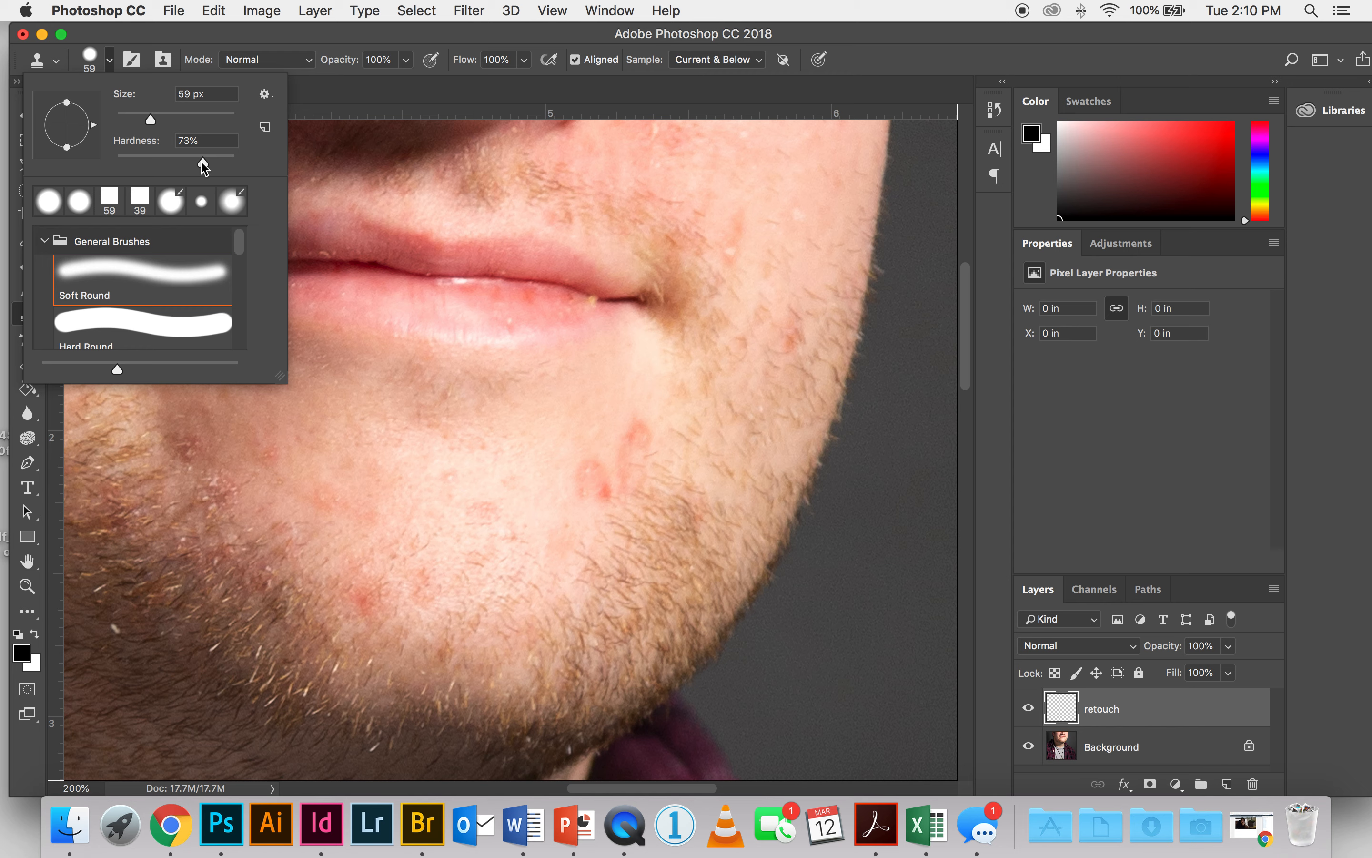
left_click_drag(203, 164, 197, 164)
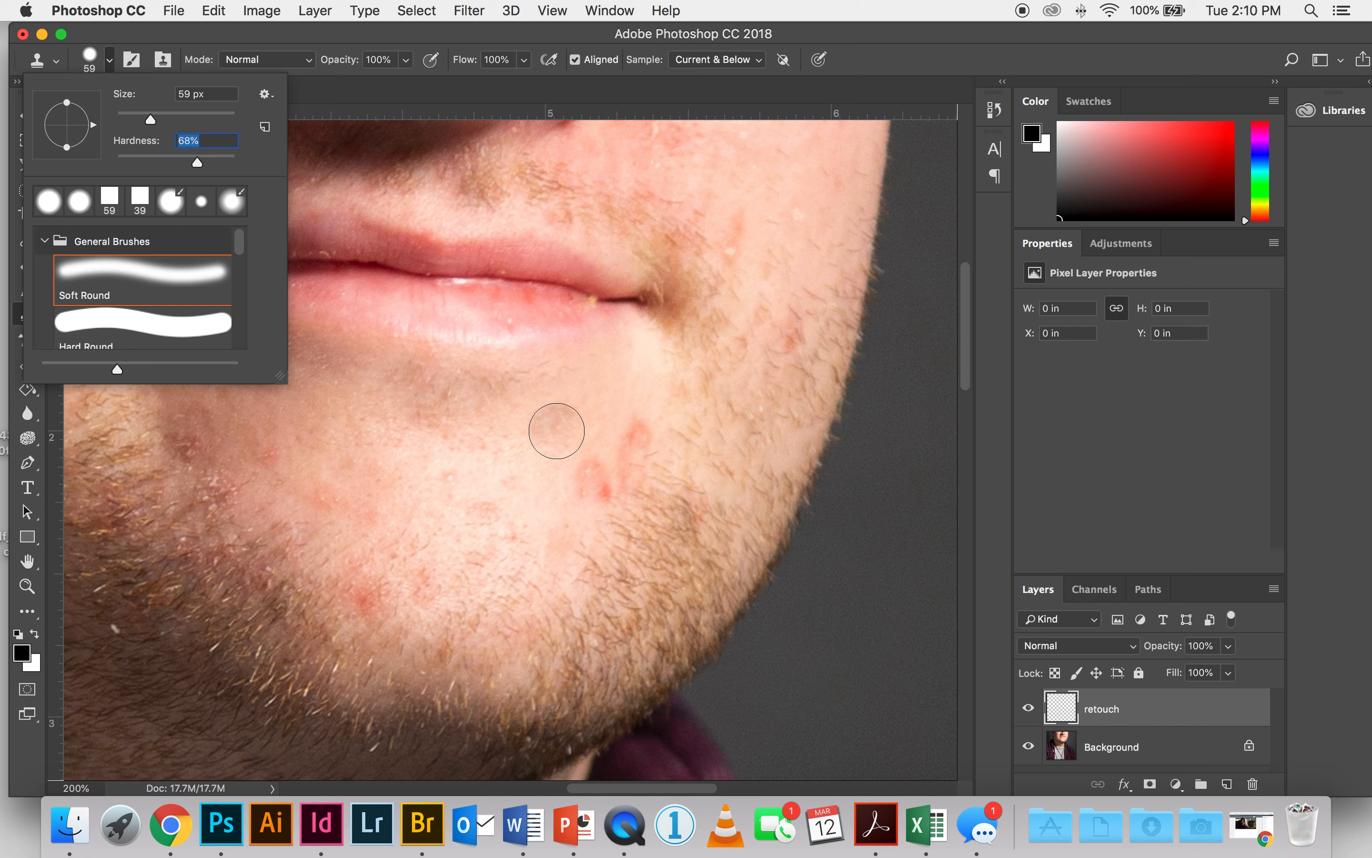
left_click(533, 426, "alt")
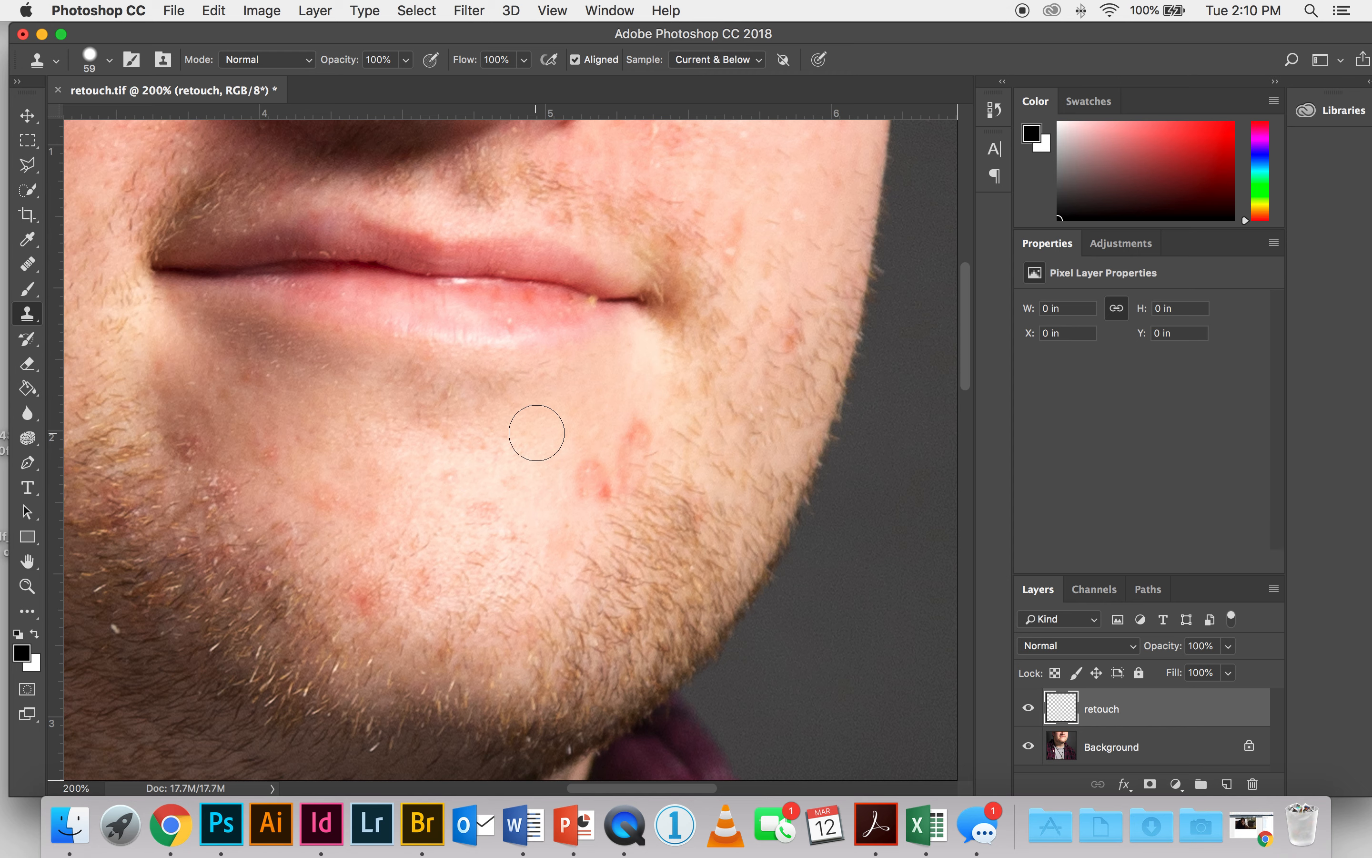
left_click(573, 465)
left_click(584, 470)
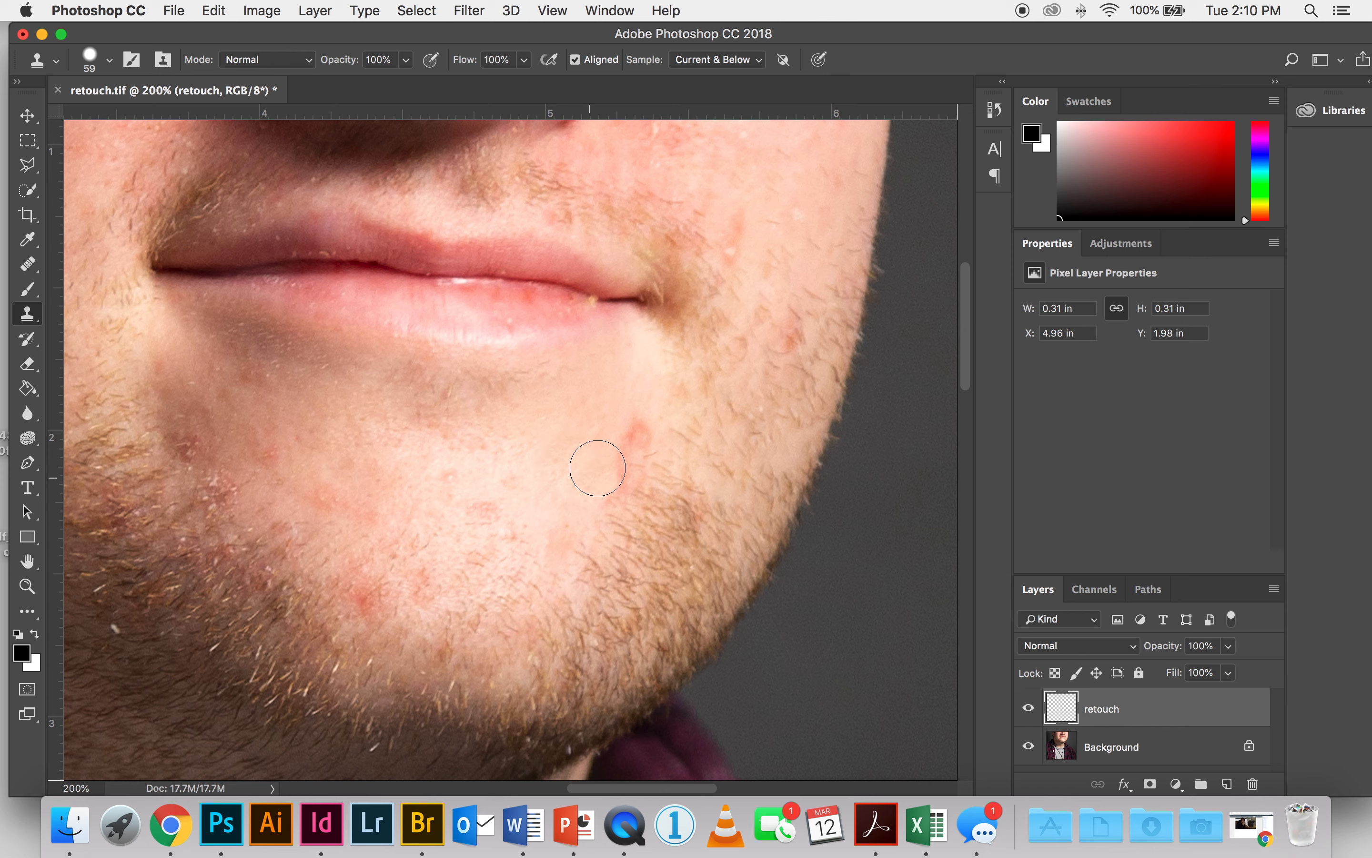
left_click(624, 419)
left_click(623, 460)
left_click(608, 477)
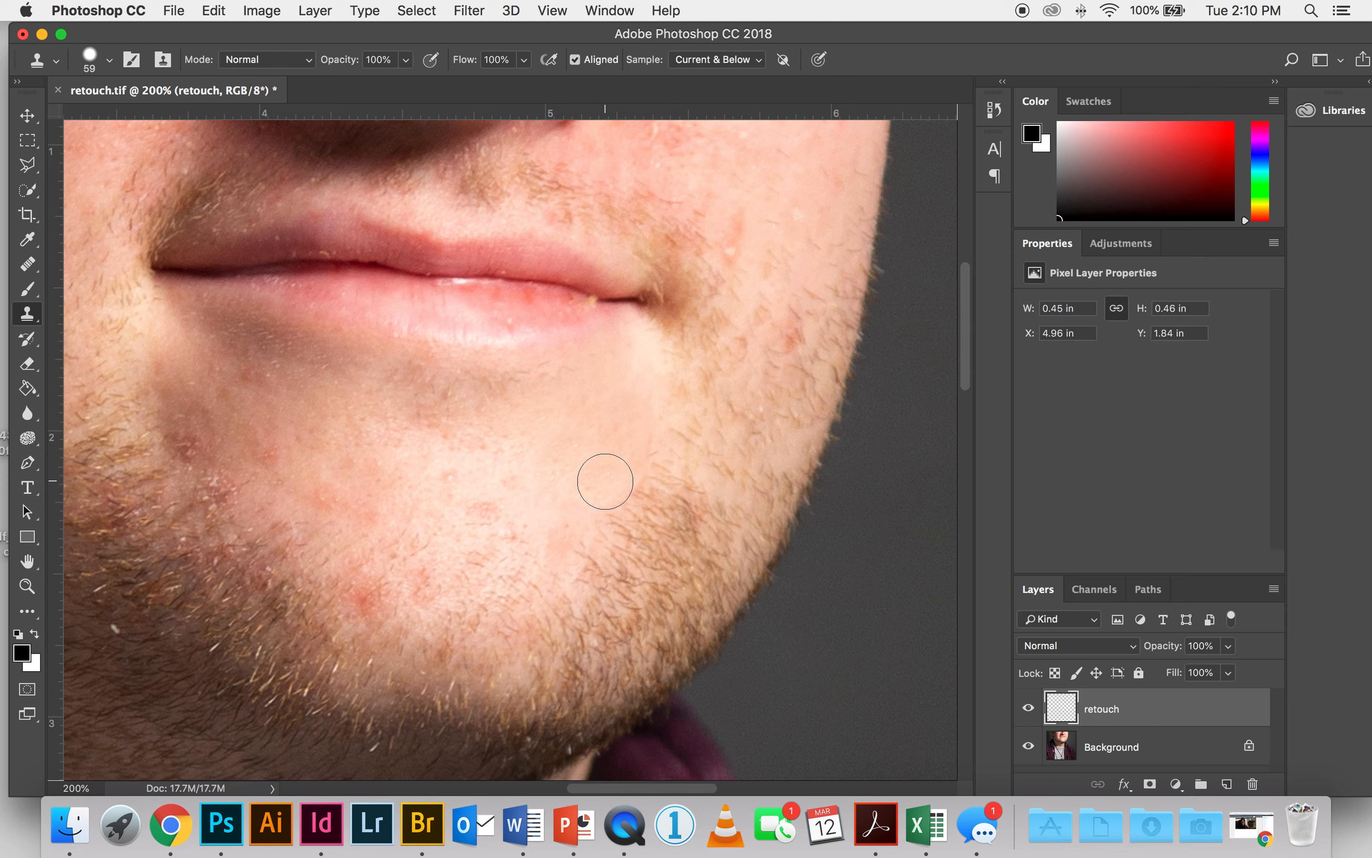
left_click(566, 455, "alt")
left_click(448, 470)
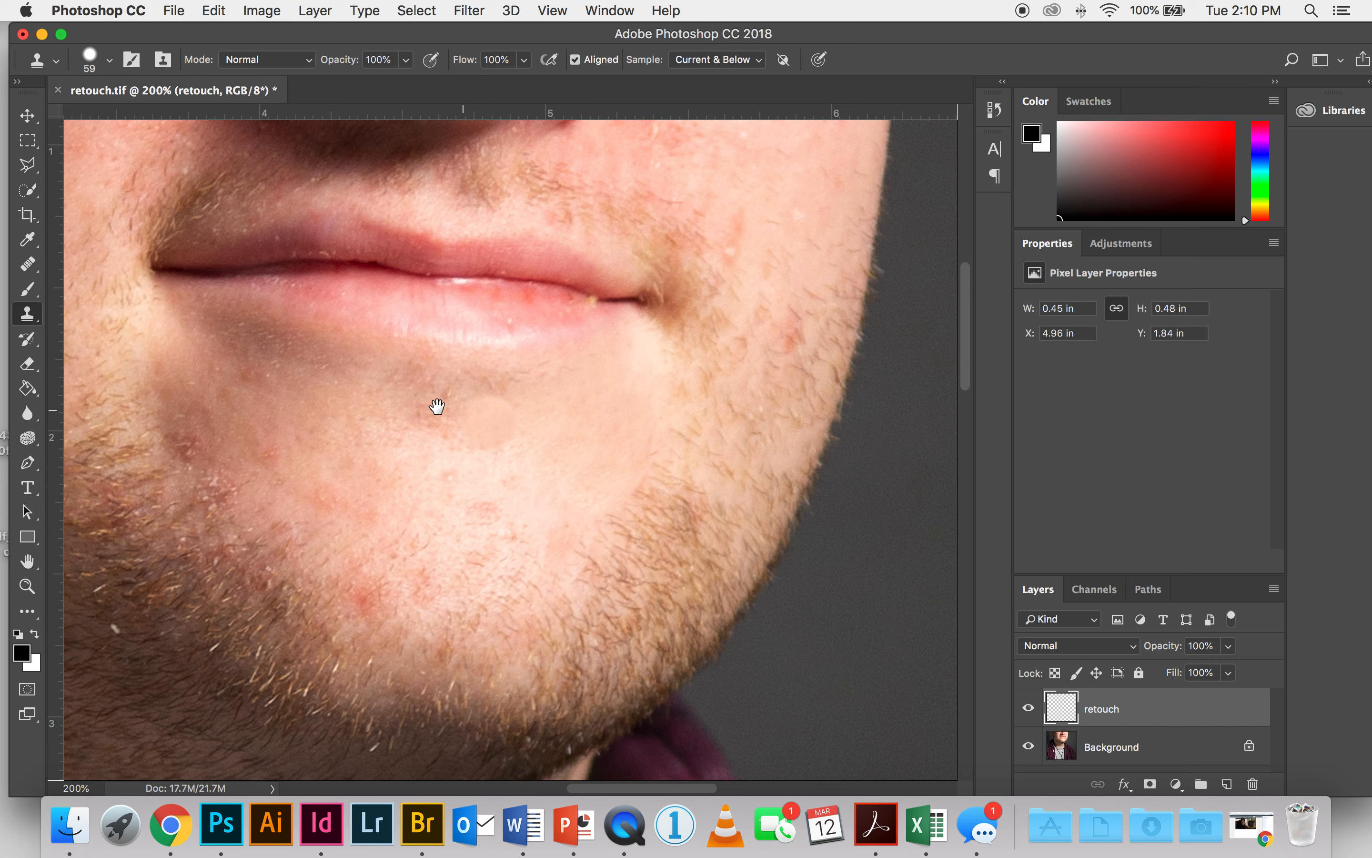
key("super+z")
Reduce the clone brush to 39 px and clone nearby skin over the red spot above the tip of the nose.
scroll(554, 429, "up", 5)
scroll(554, 429, "left", 7)
scroll(488, 400, "up", 5)
scroll(487, 400, "right", 2)
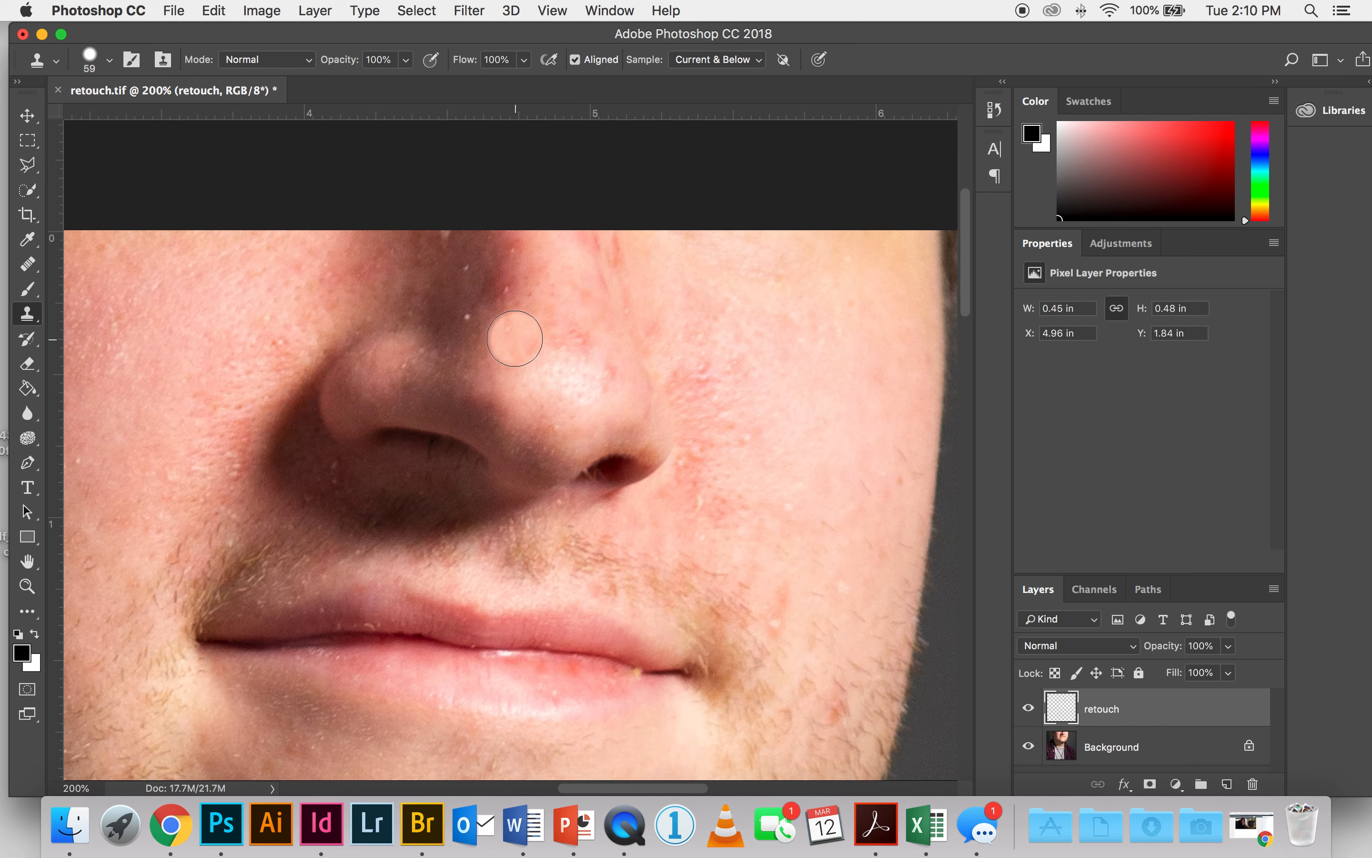
left_click(110, 60)
left_click_drag(152, 119, 139, 120)
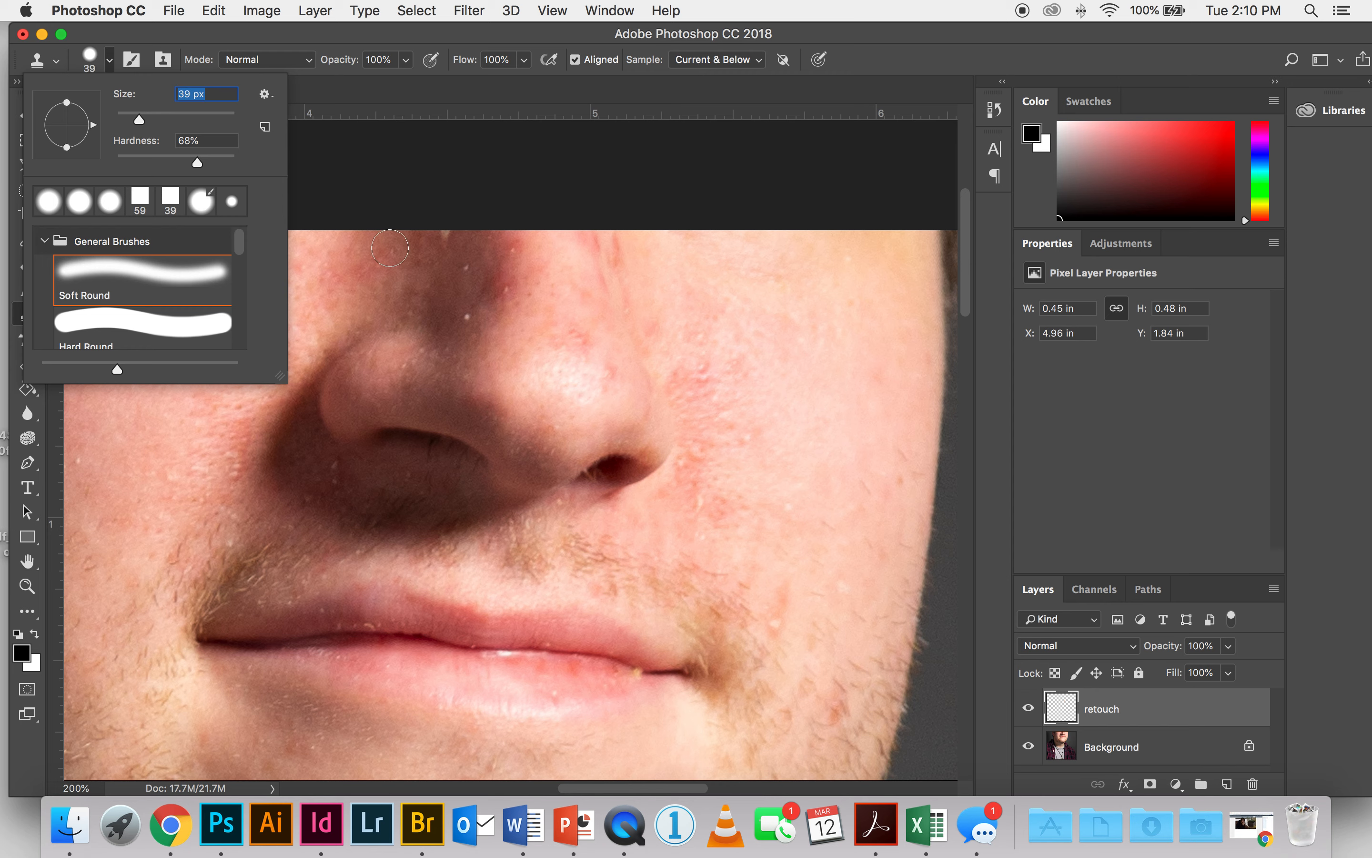
left_click(536, 334)
left_click(570, 333)
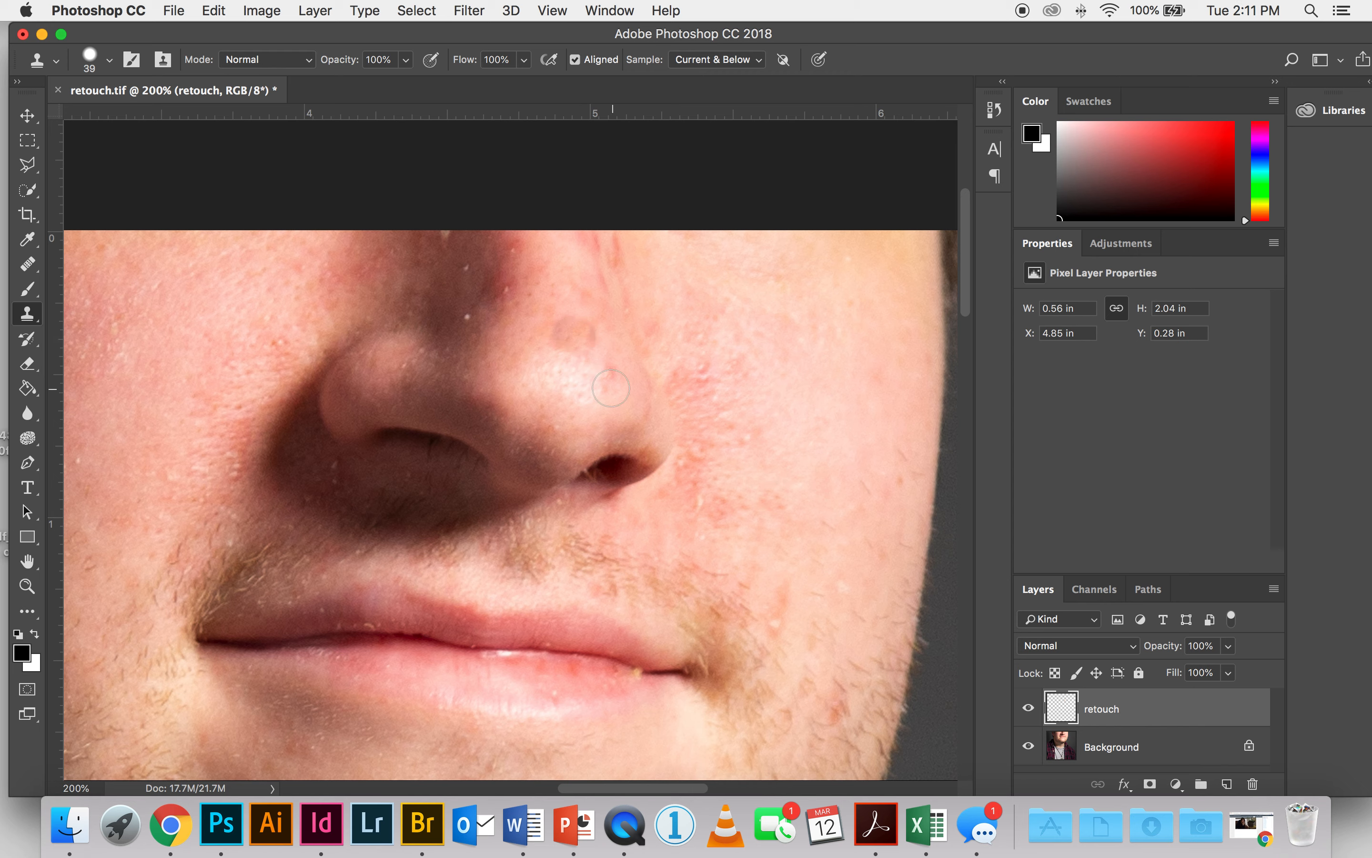
left_click(497, 389)
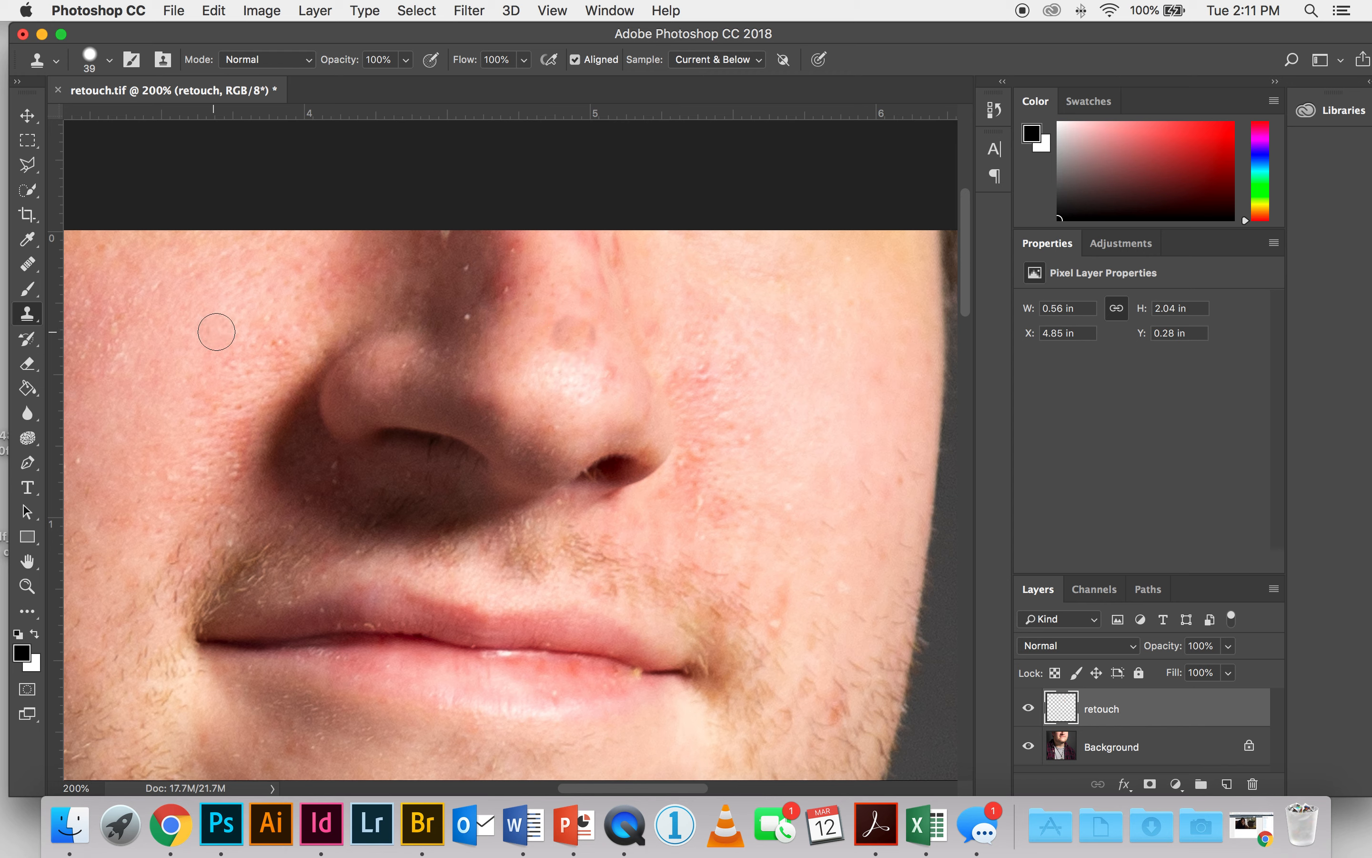
Set up the Spot Healing Brush to sample all layers with a brush size of 26 px.
left_click(28, 265)
left_click(34, 274)
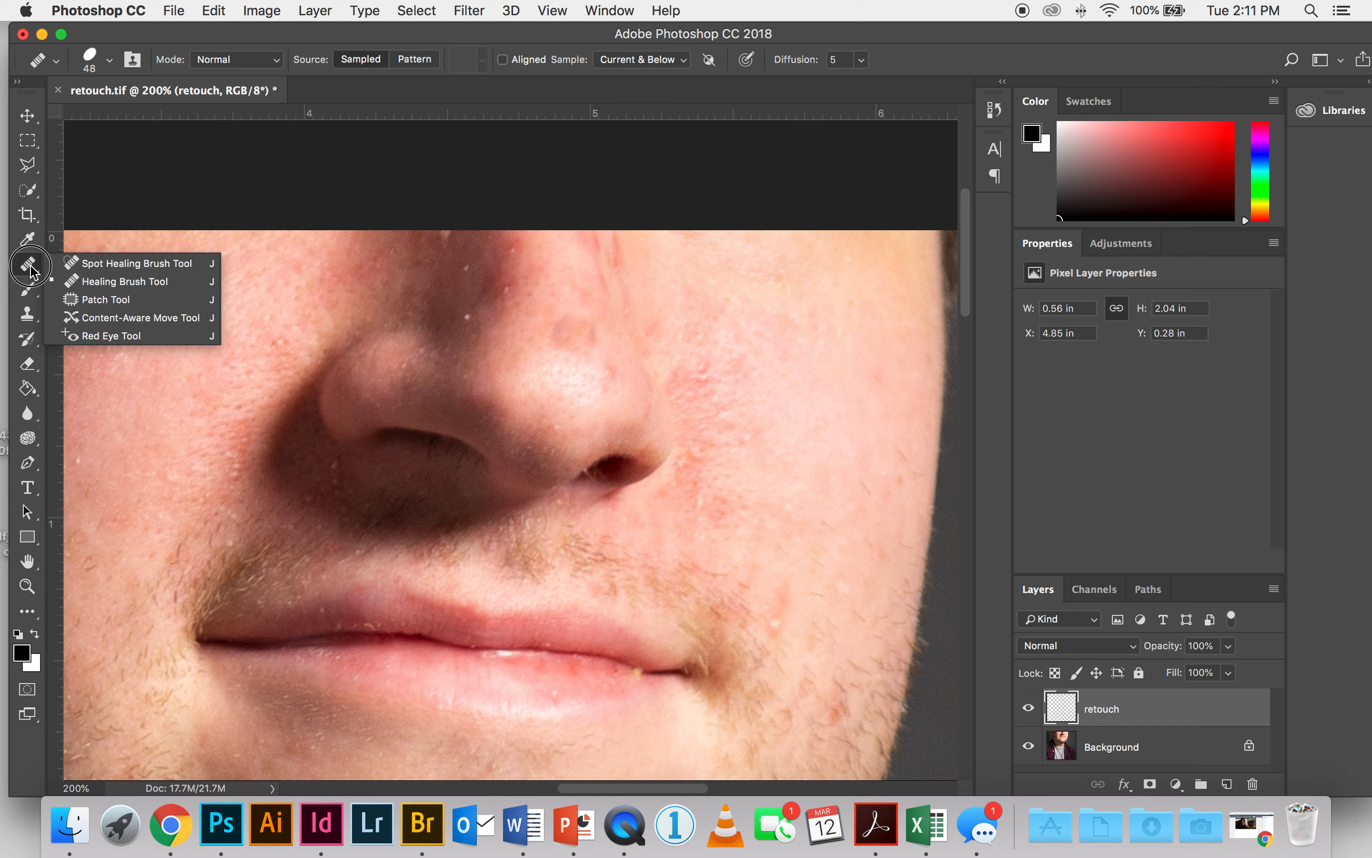
left_click(137, 263)
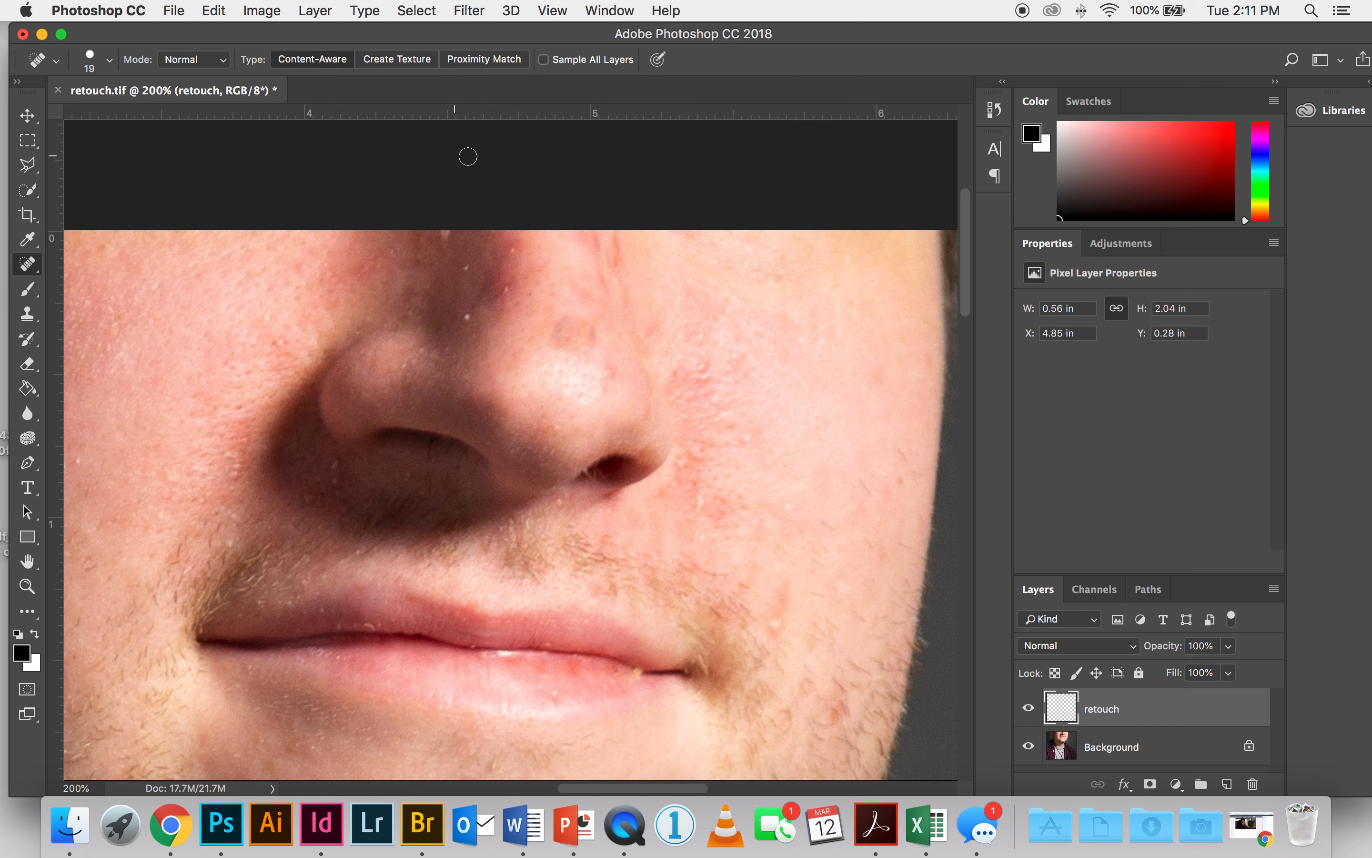
left_click(566, 63)
left_click(110, 59)
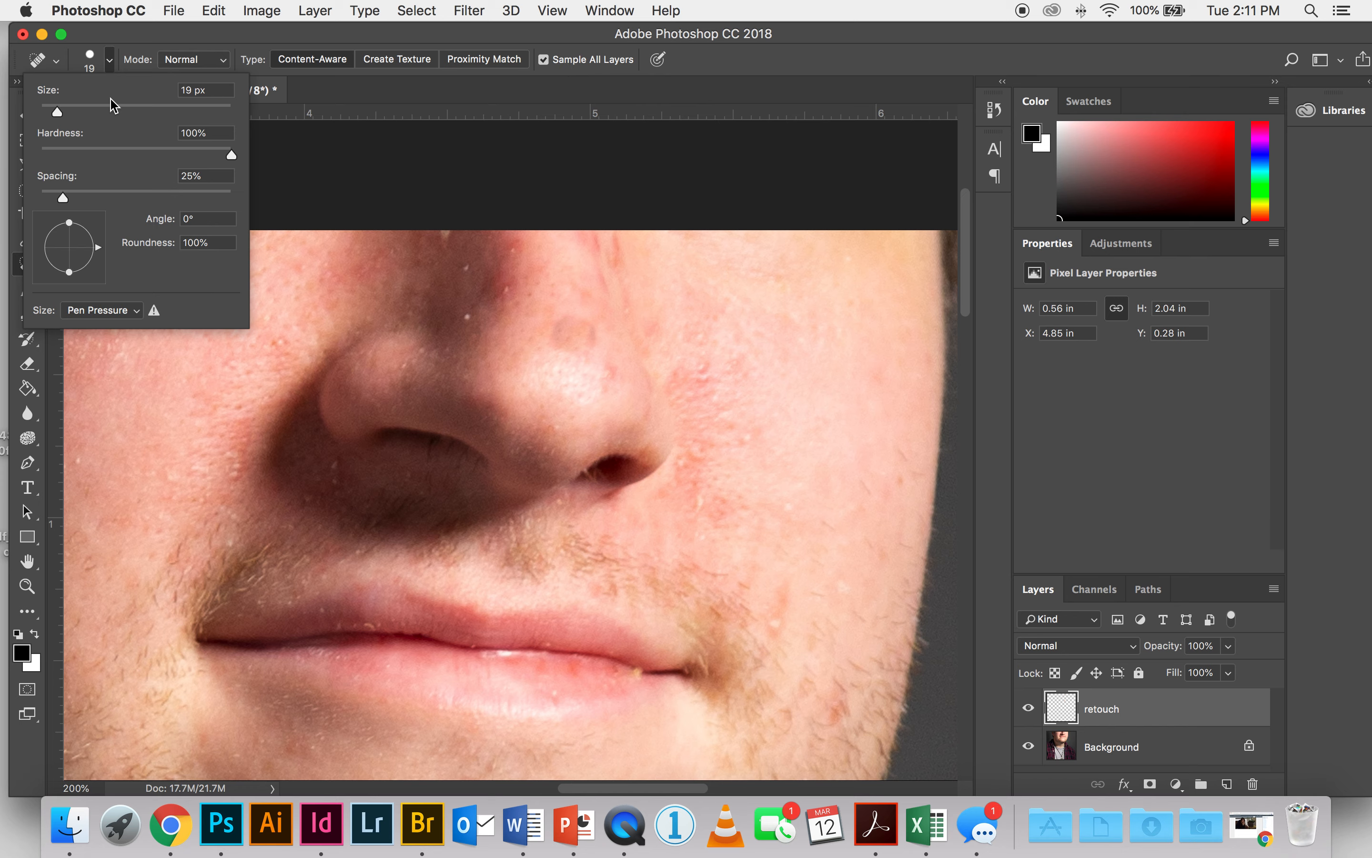
left_click_drag(116, 107, 66, 113)
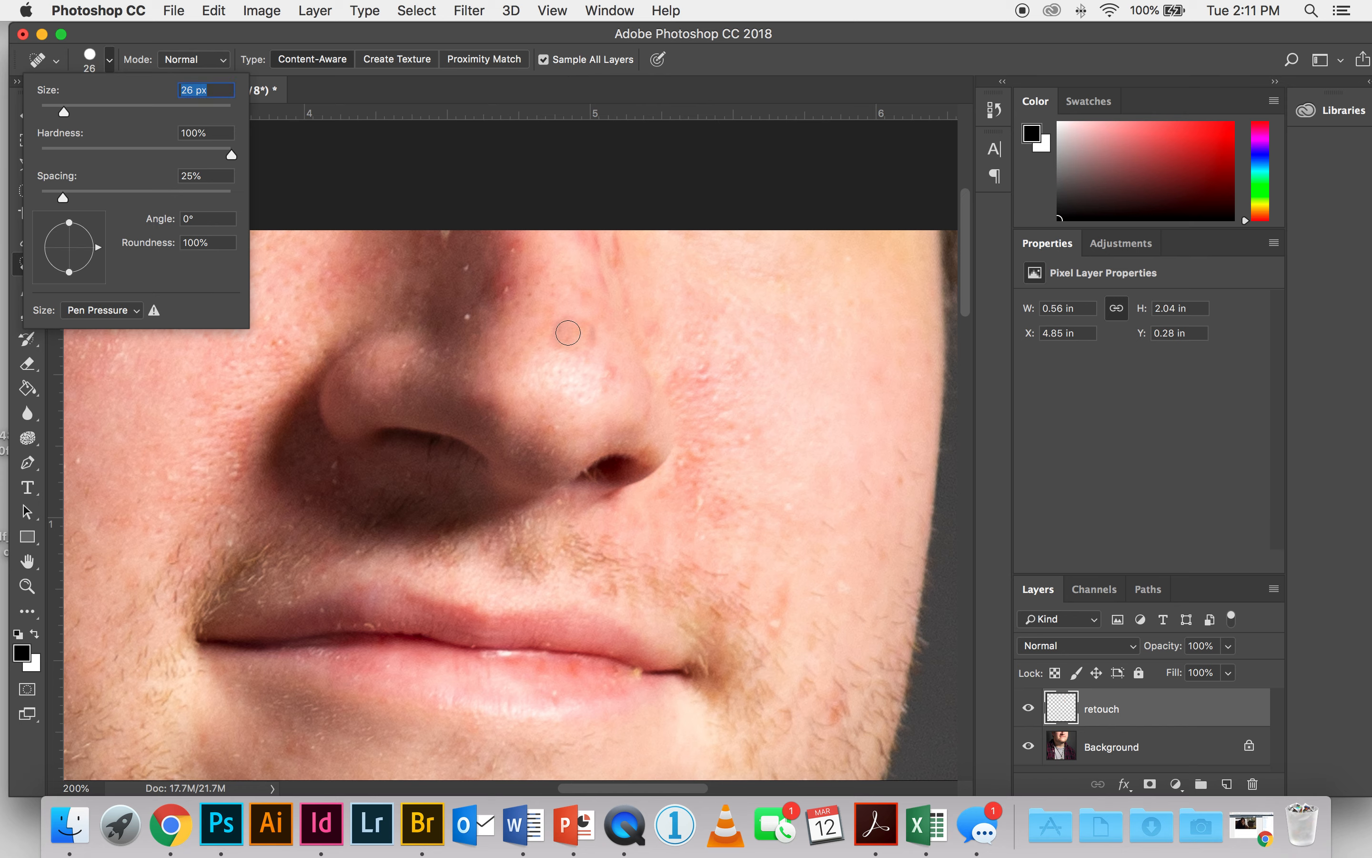
Heal the small red spots above and beside the tip of the nose on the retouch layer.
left_click(560, 333)
left_click(577, 325)
left_click(587, 337)
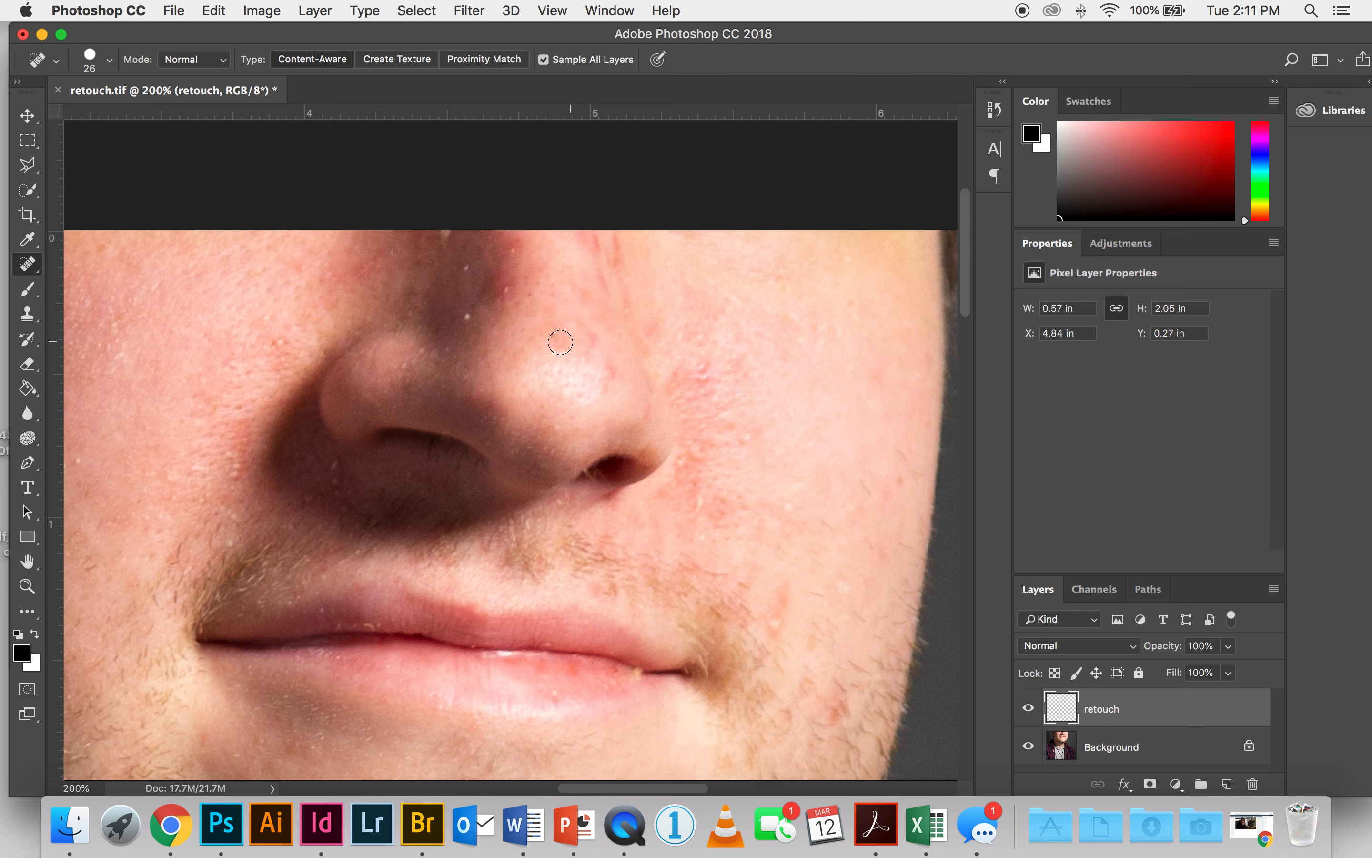
left_click(604, 368)
Heal the blemishes on the shadowed side of the chin and the spots on the lit cheek beside the mouth corner.
left_click_drag(666, 400, 694, 208)
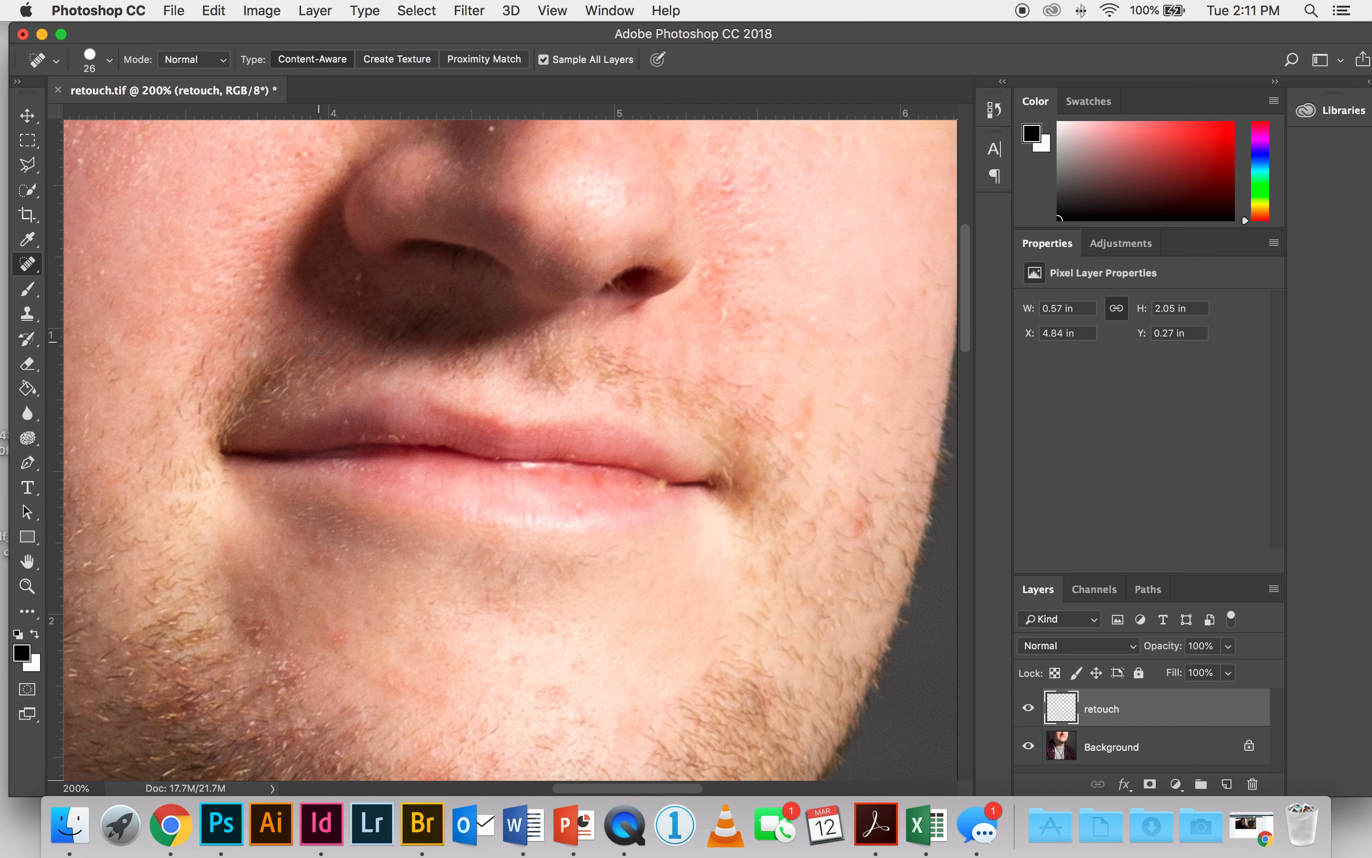
left_click(315, 560)
left_click_drag(464, 600, 311, 600)
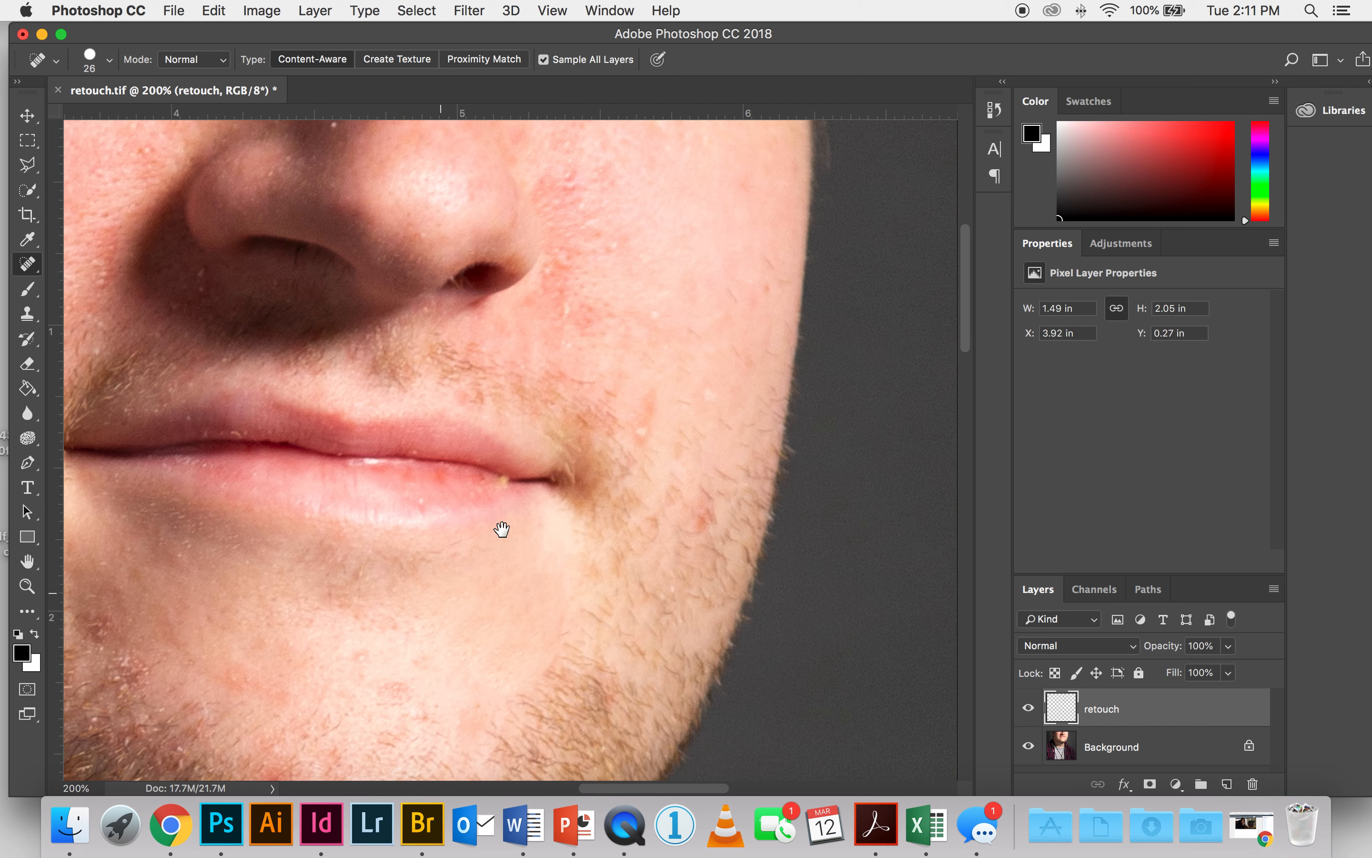
left_click(638, 429)
left_click(645, 408)
left_click(645, 413)
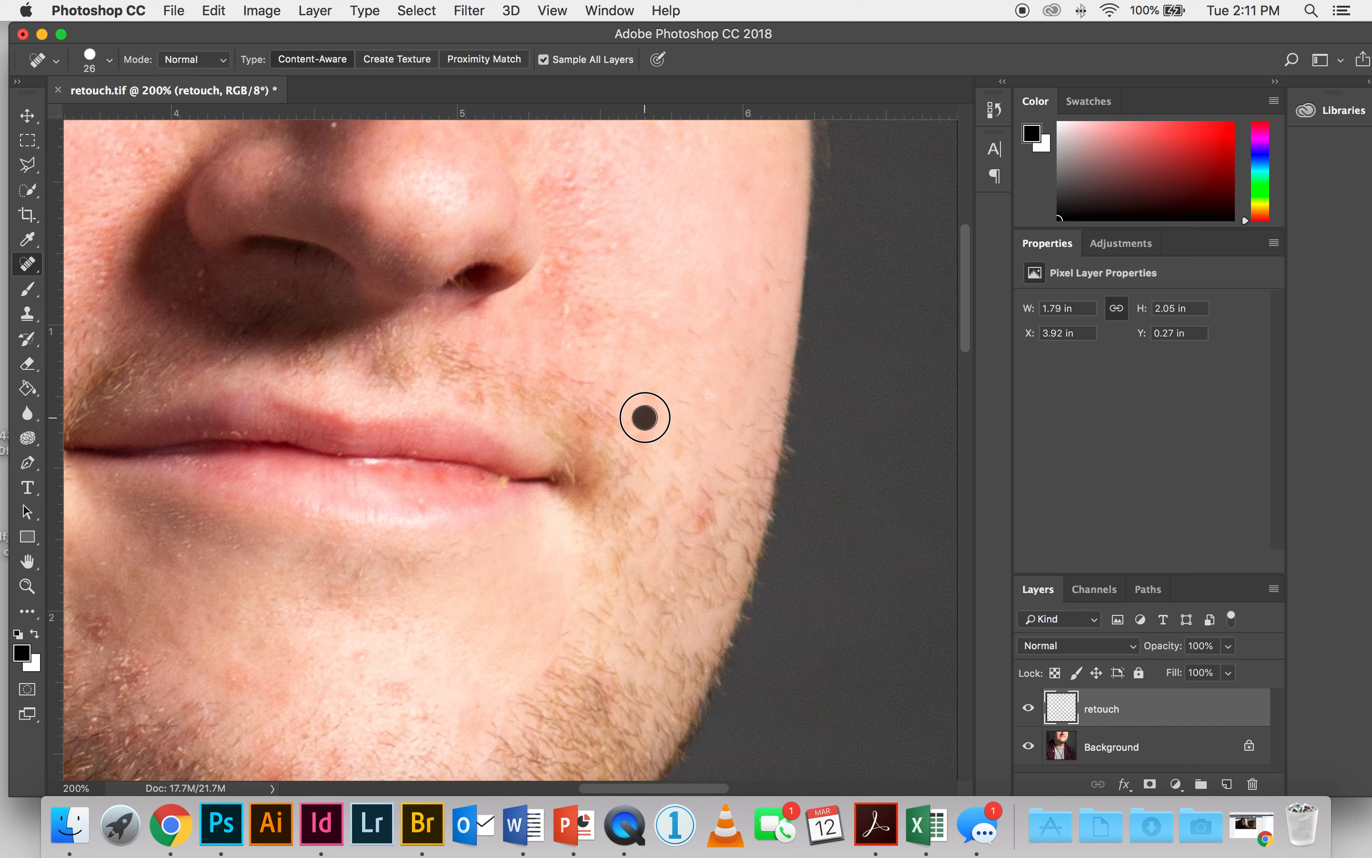
Heal the small spots on the bridge of the nose near the upper edge of the photo.
left_click_drag(667, 215, 667, 318)
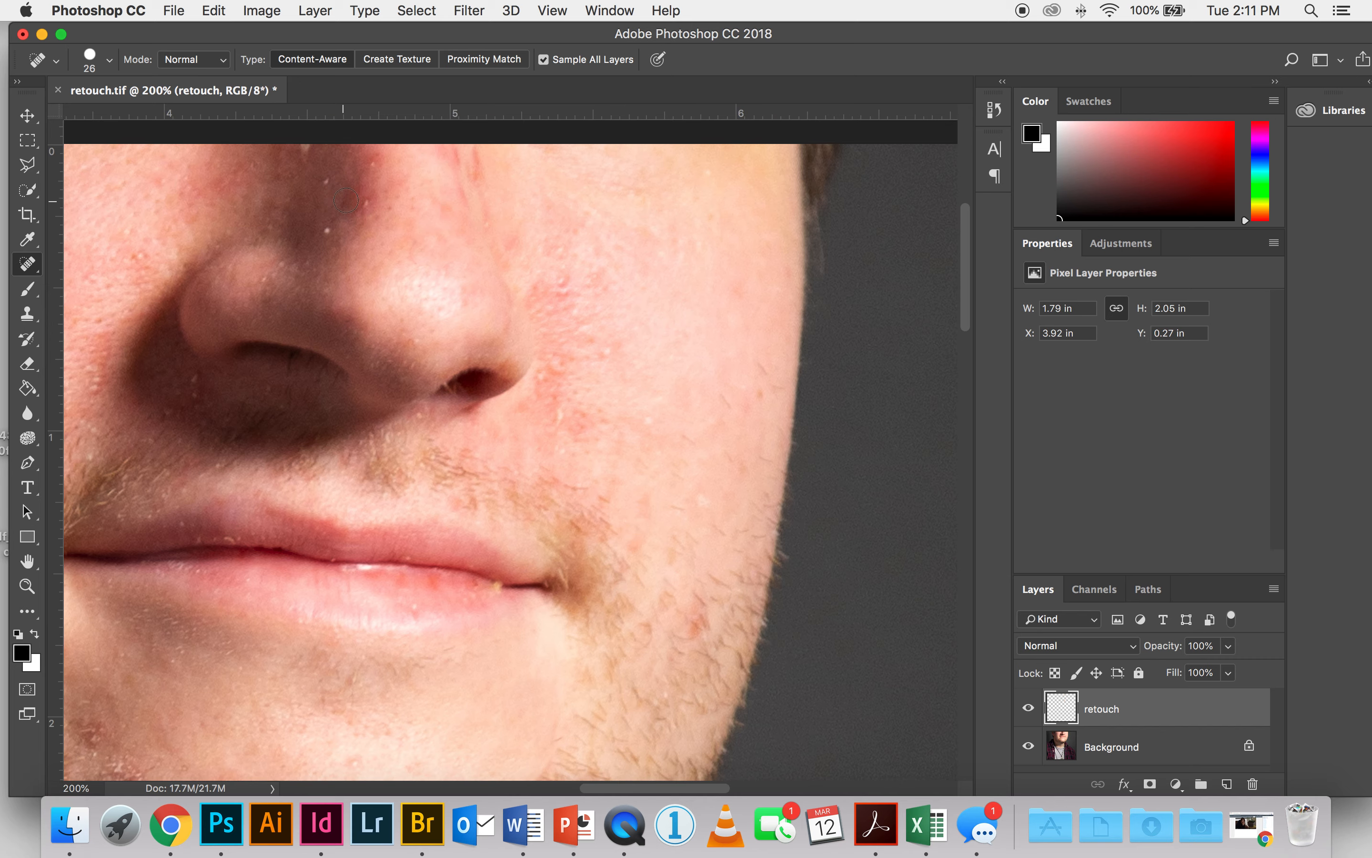
left_click(366, 197)
left_click(376, 168)
View the whole portrait without the retouch layer, and examine the retouch layer's patches alone with the Background hidden.
left_click(1028, 708)
key("super+0")
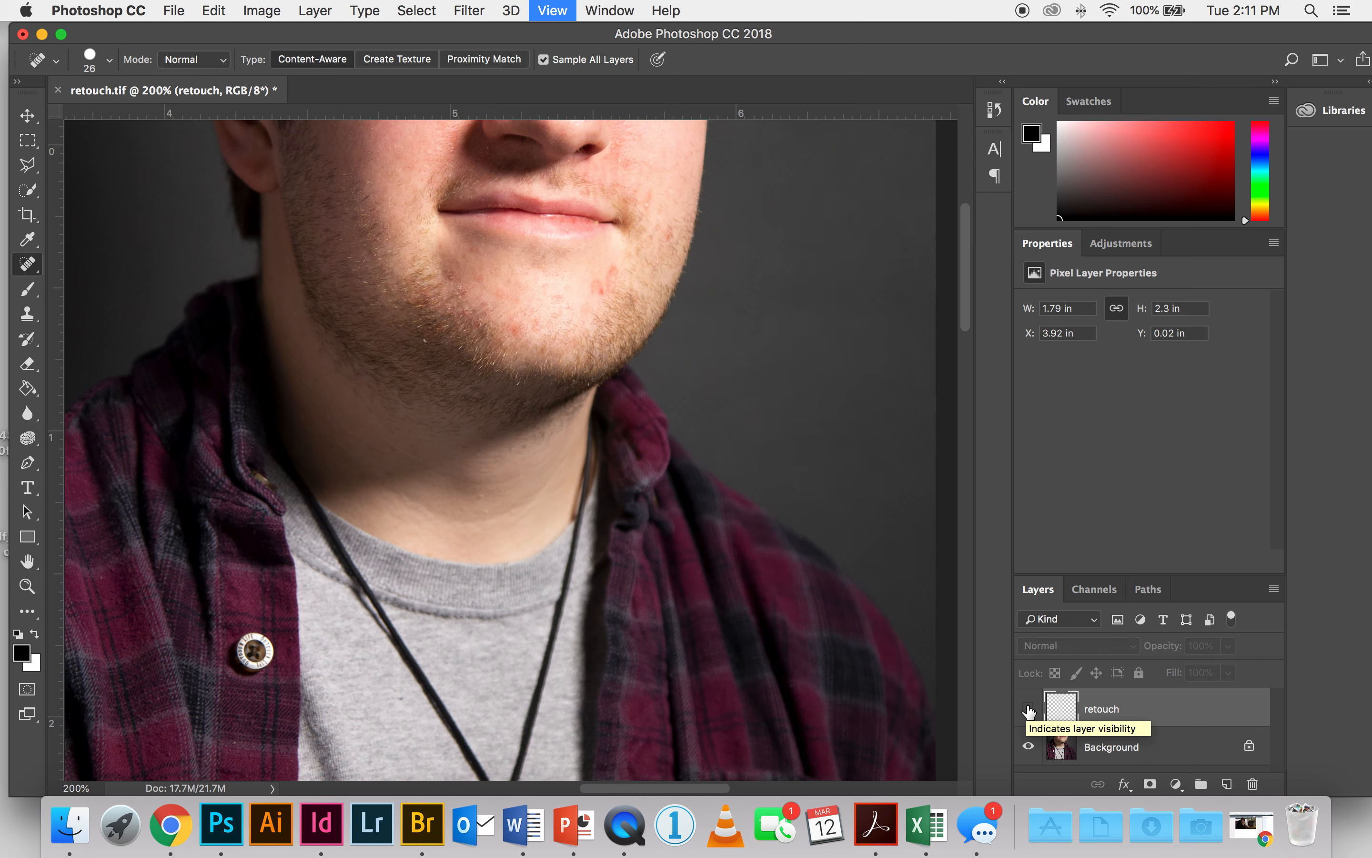
left_click(1029, 747)
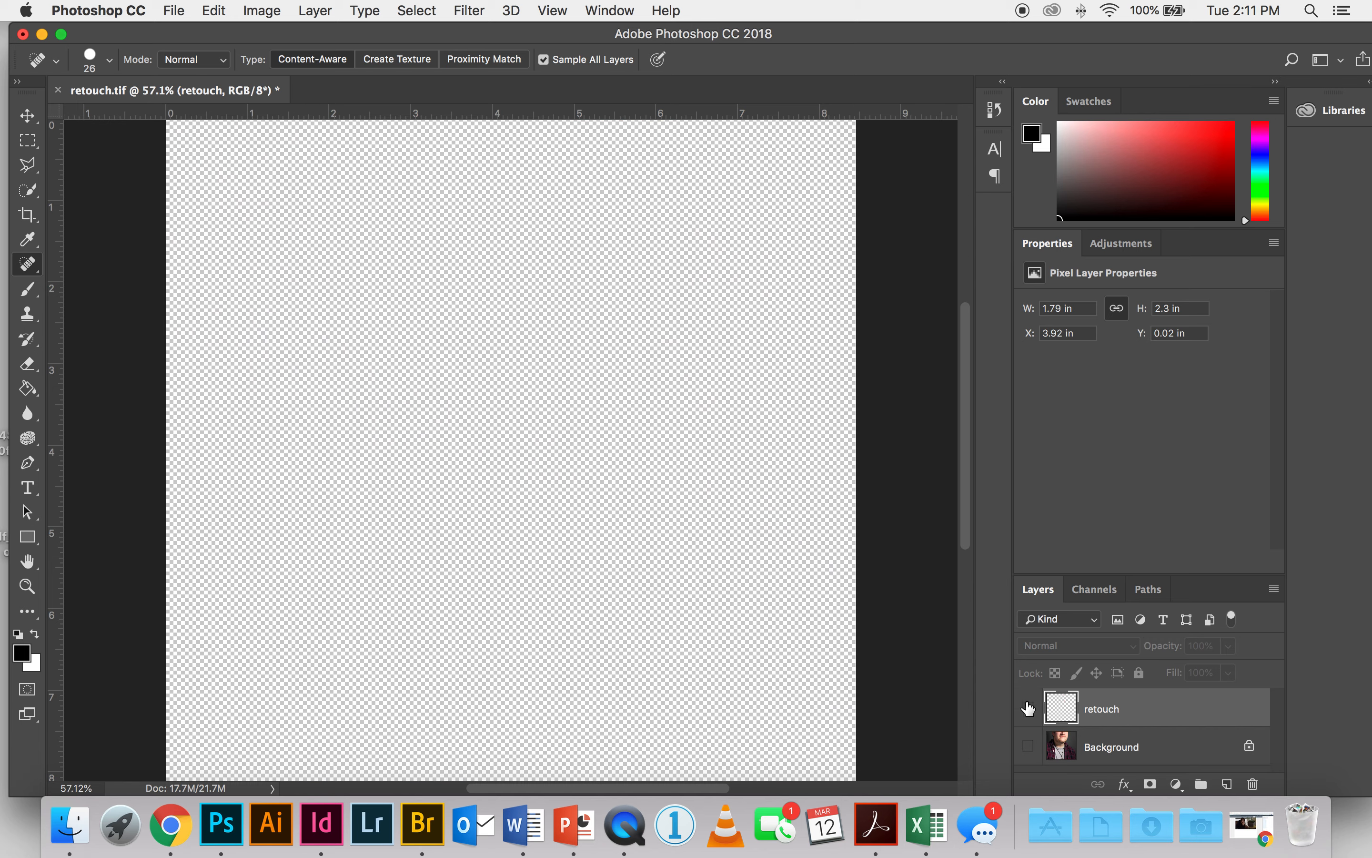
left_click(1029, 708)
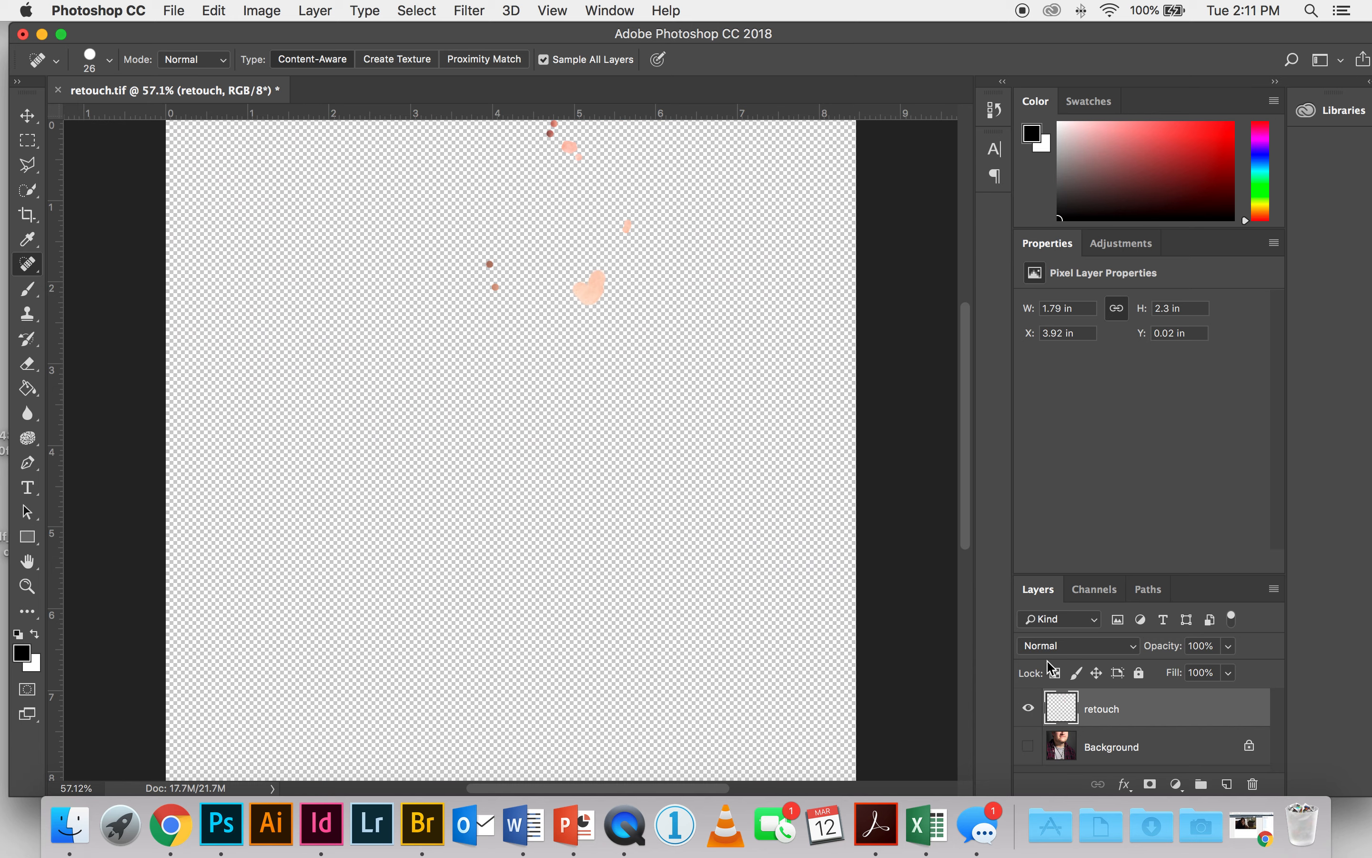
key("super+equal")
key("super+equal")
key("super+equal")
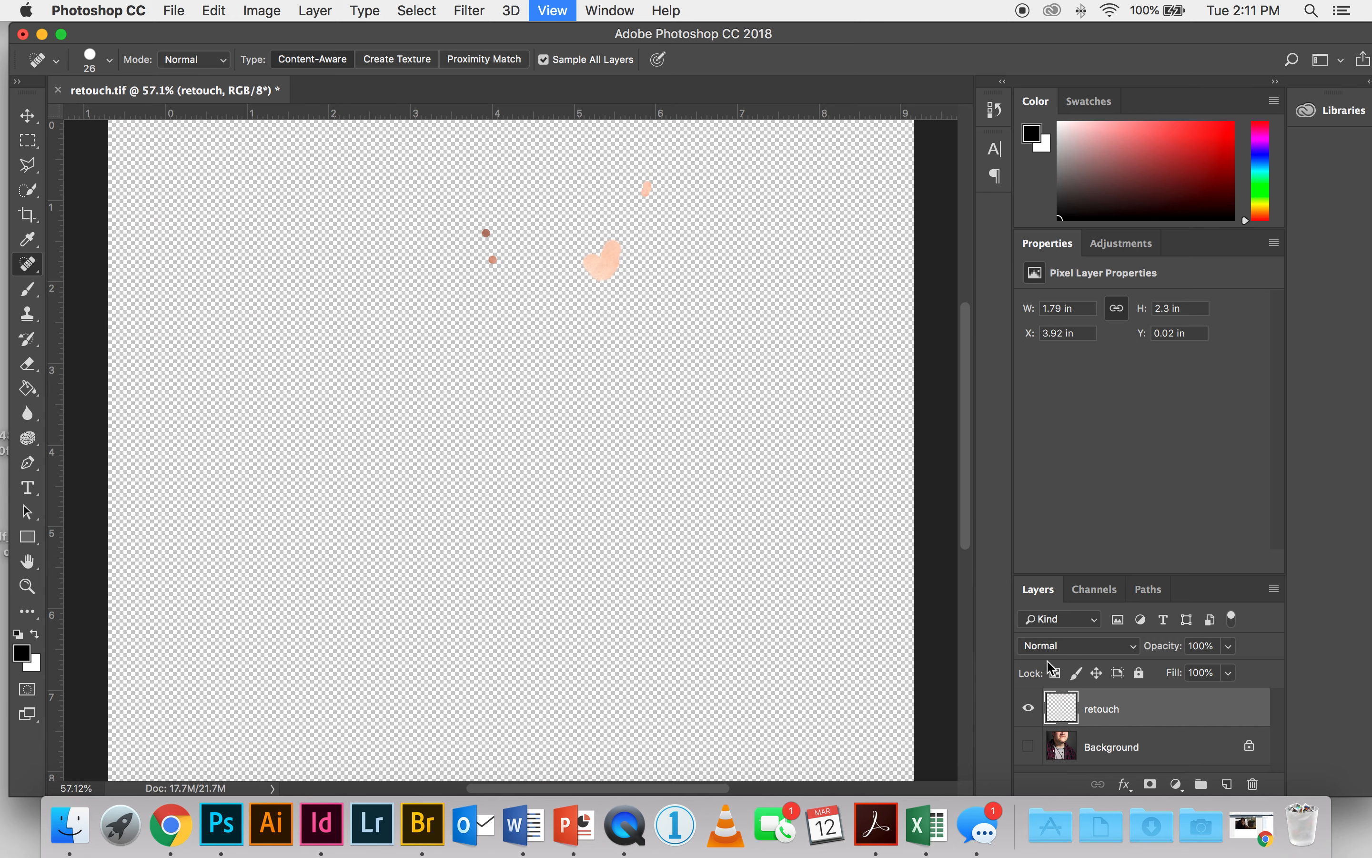
scroll(743, 420, "up", 10)
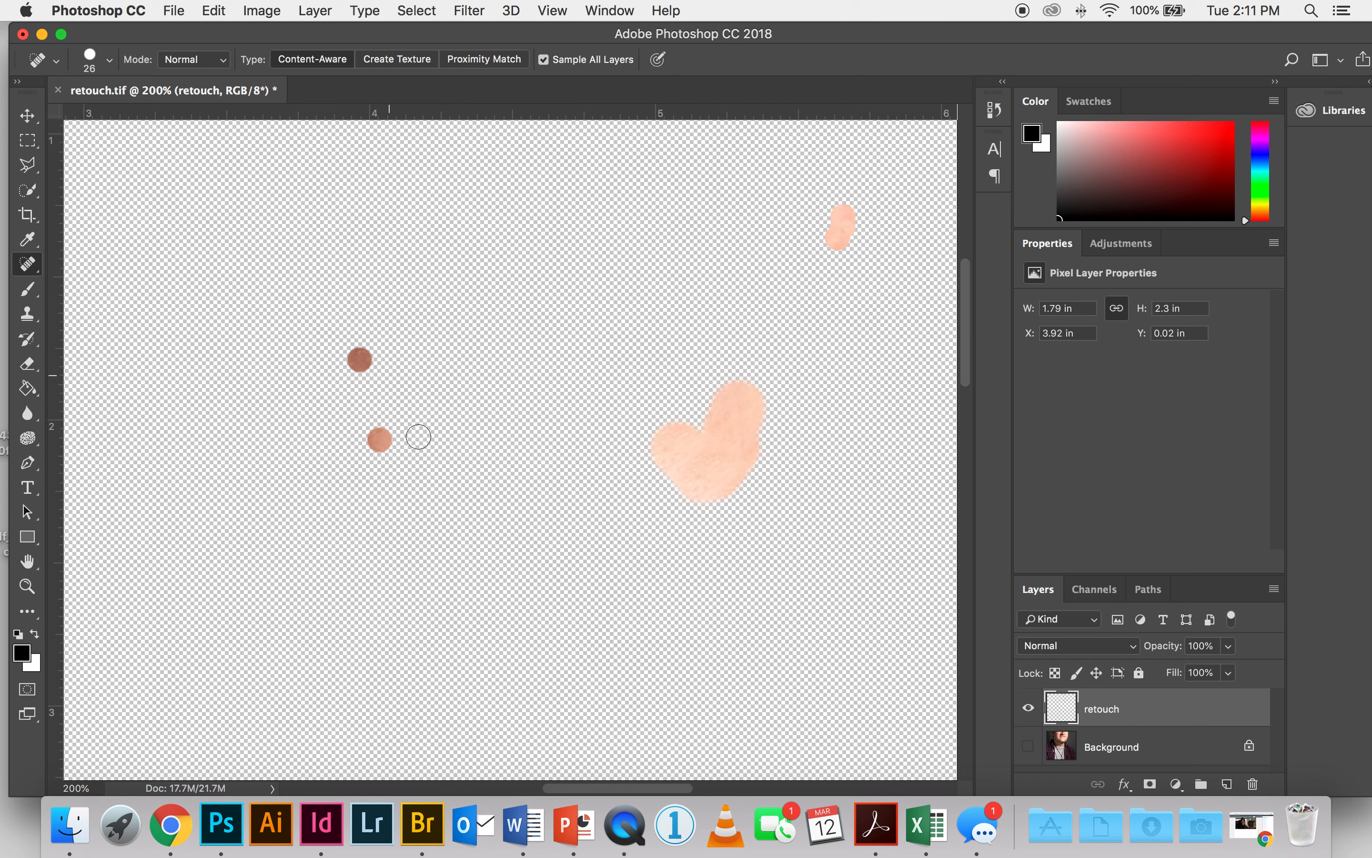
Show the Background again and compare the portrait with the retouch layer off and on.
left_click(1030, 747)
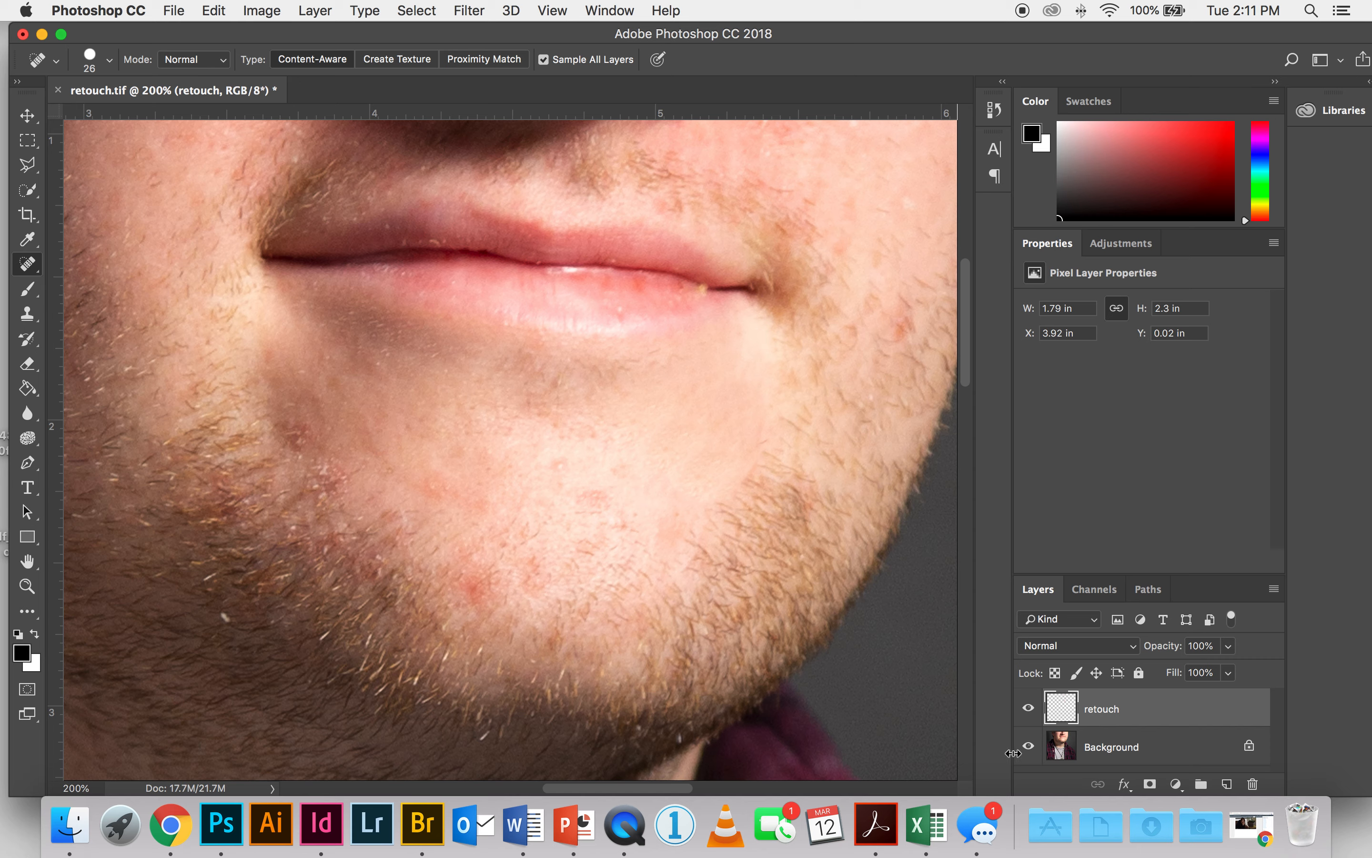
left_click(1029, 706)
left_click(1028, 706)
scroll(827, 460, "up", 10)
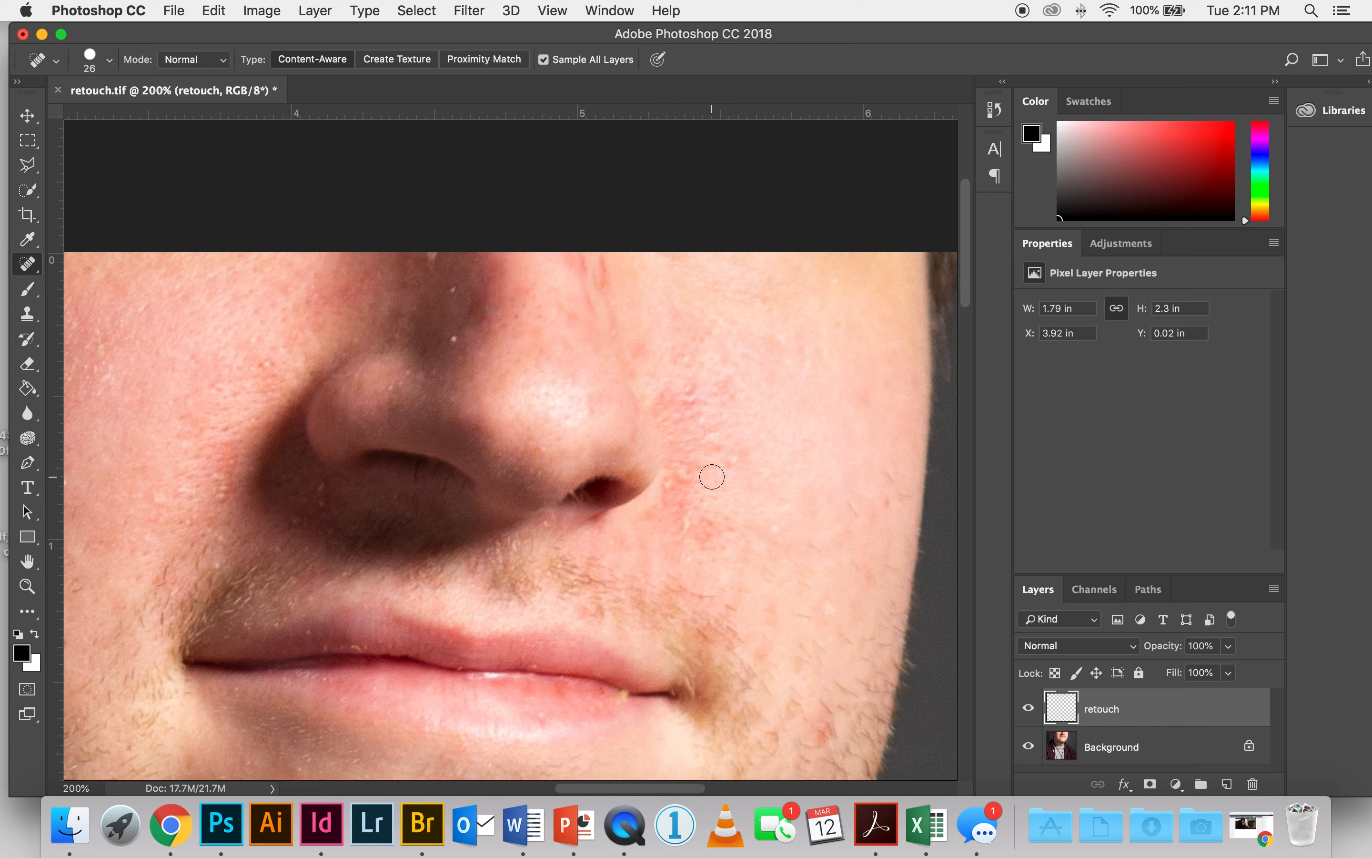
key("super+0")
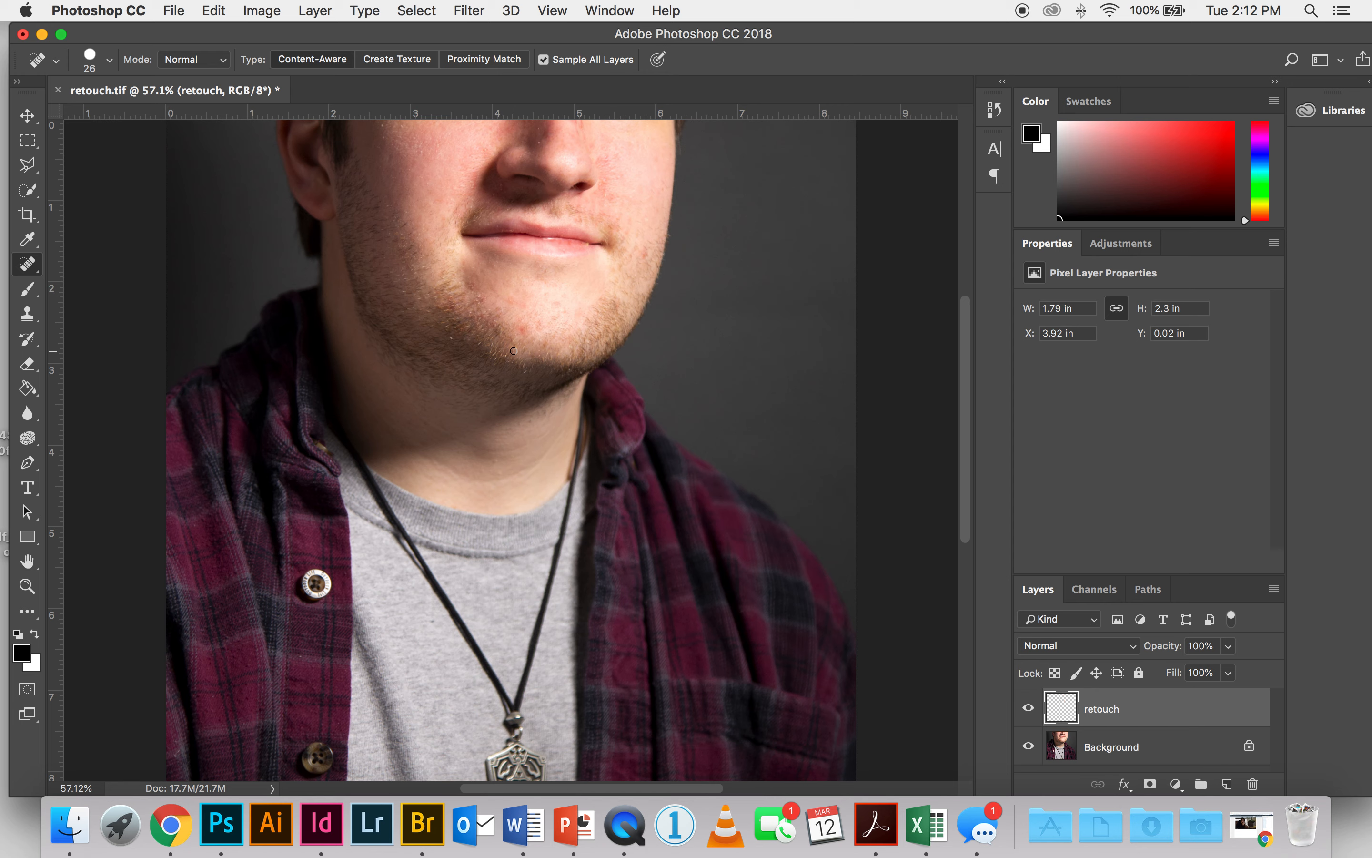
Save the layered portrait to the Desktop as a new TIFF file named retouch_edit.tif, keeping its layers and using no image compression.
left_click(171, 8)
left_click(191, 209)
left_click(630, 148)
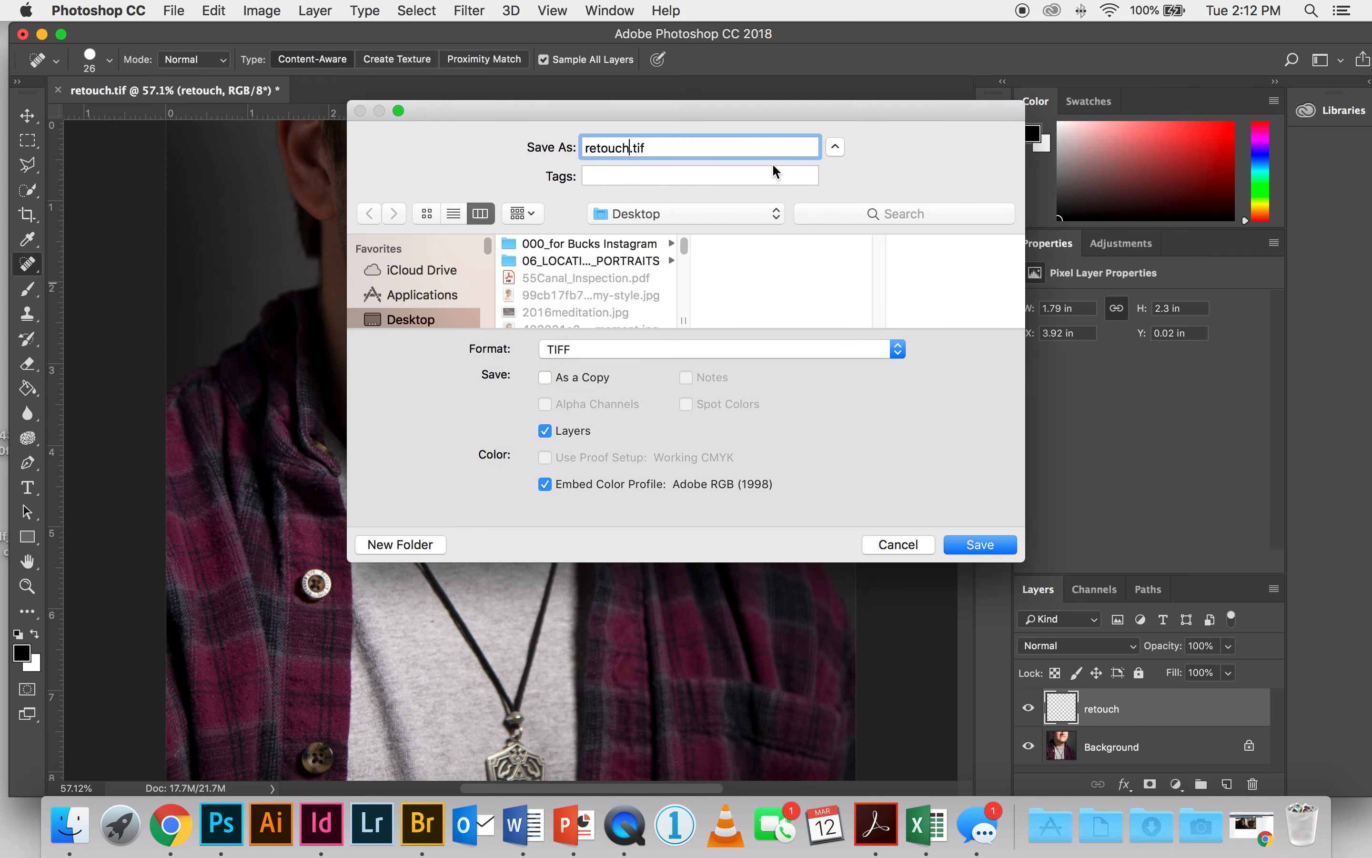
type("_edit")
left_click(587, 348)
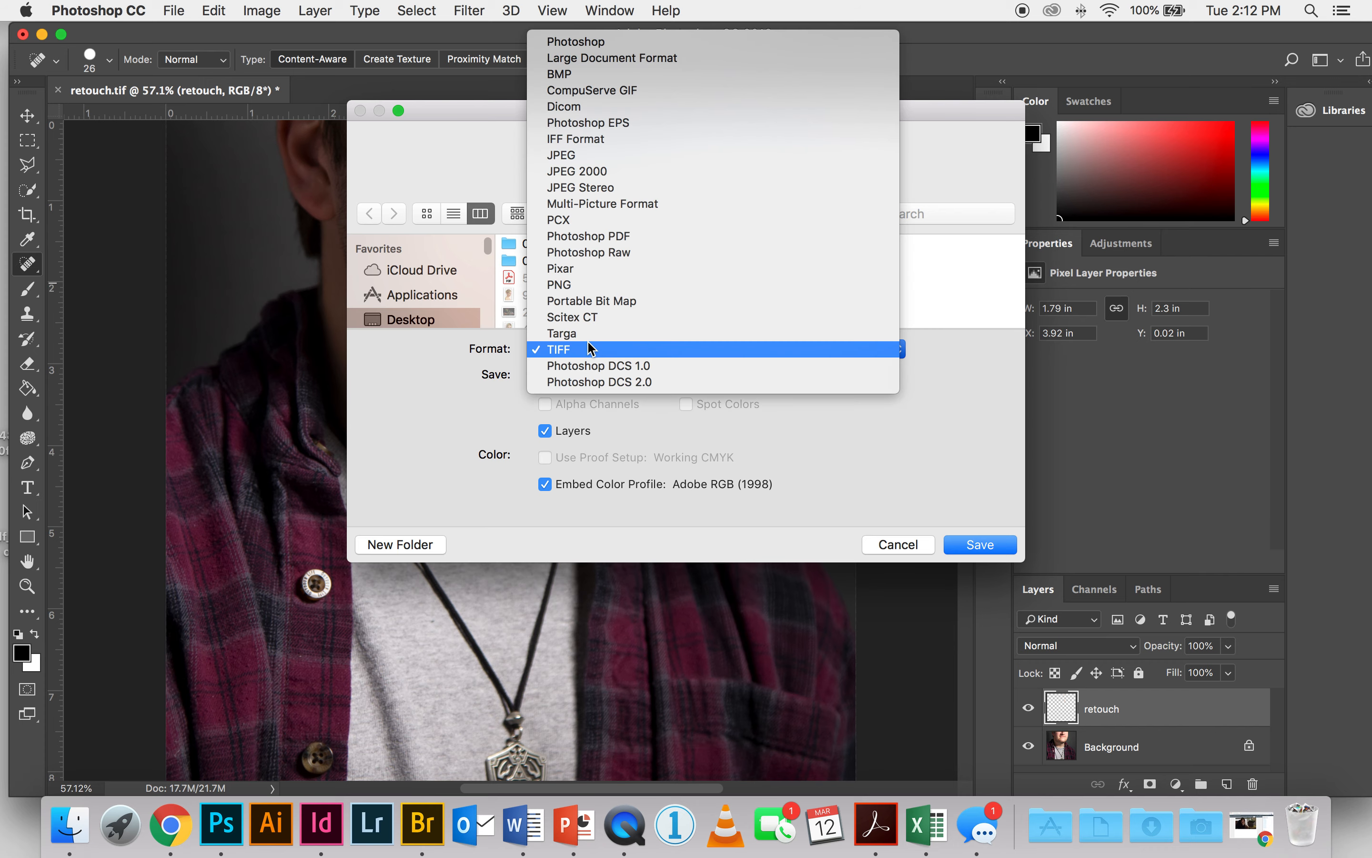
left_click(588, 352)
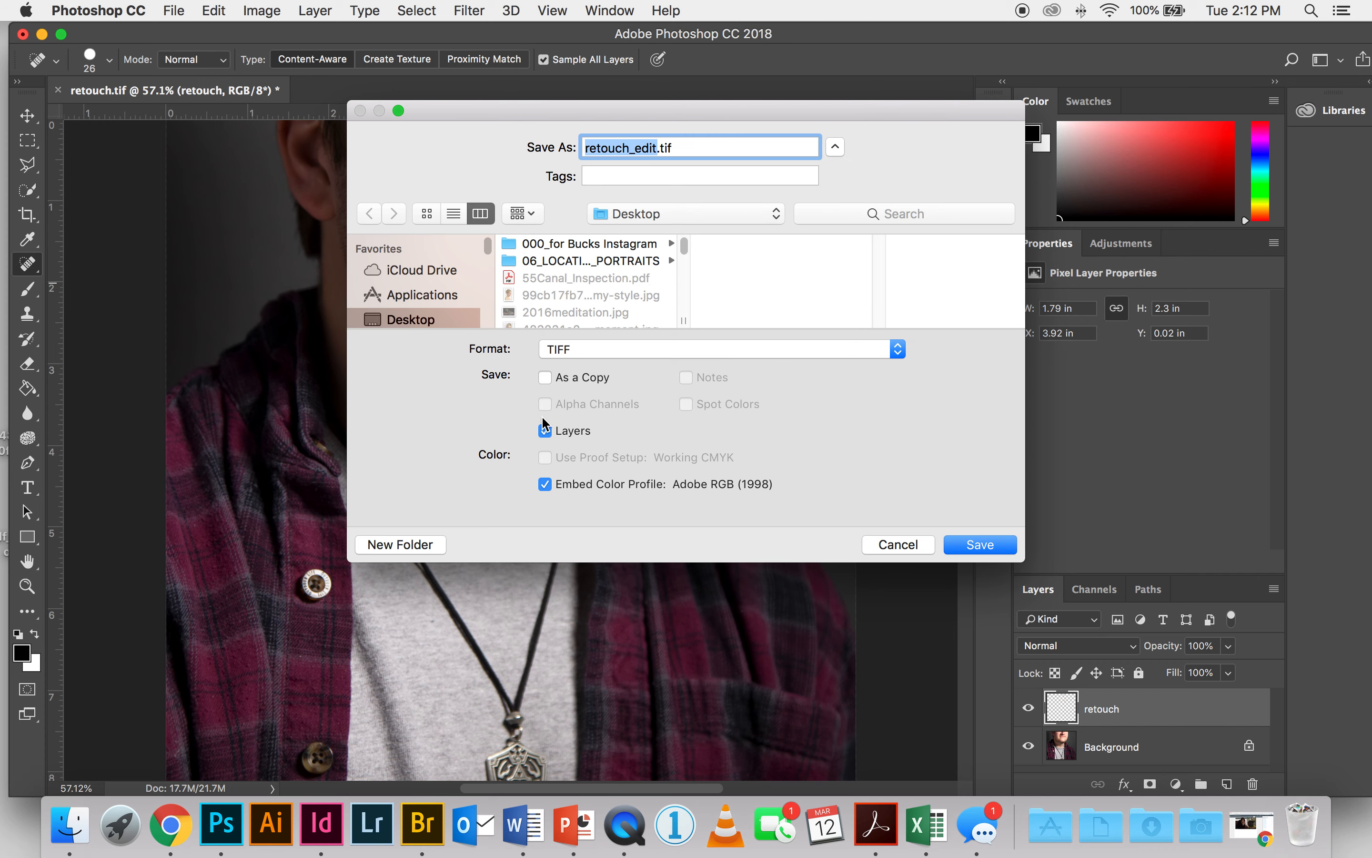
left_click(990, 544)
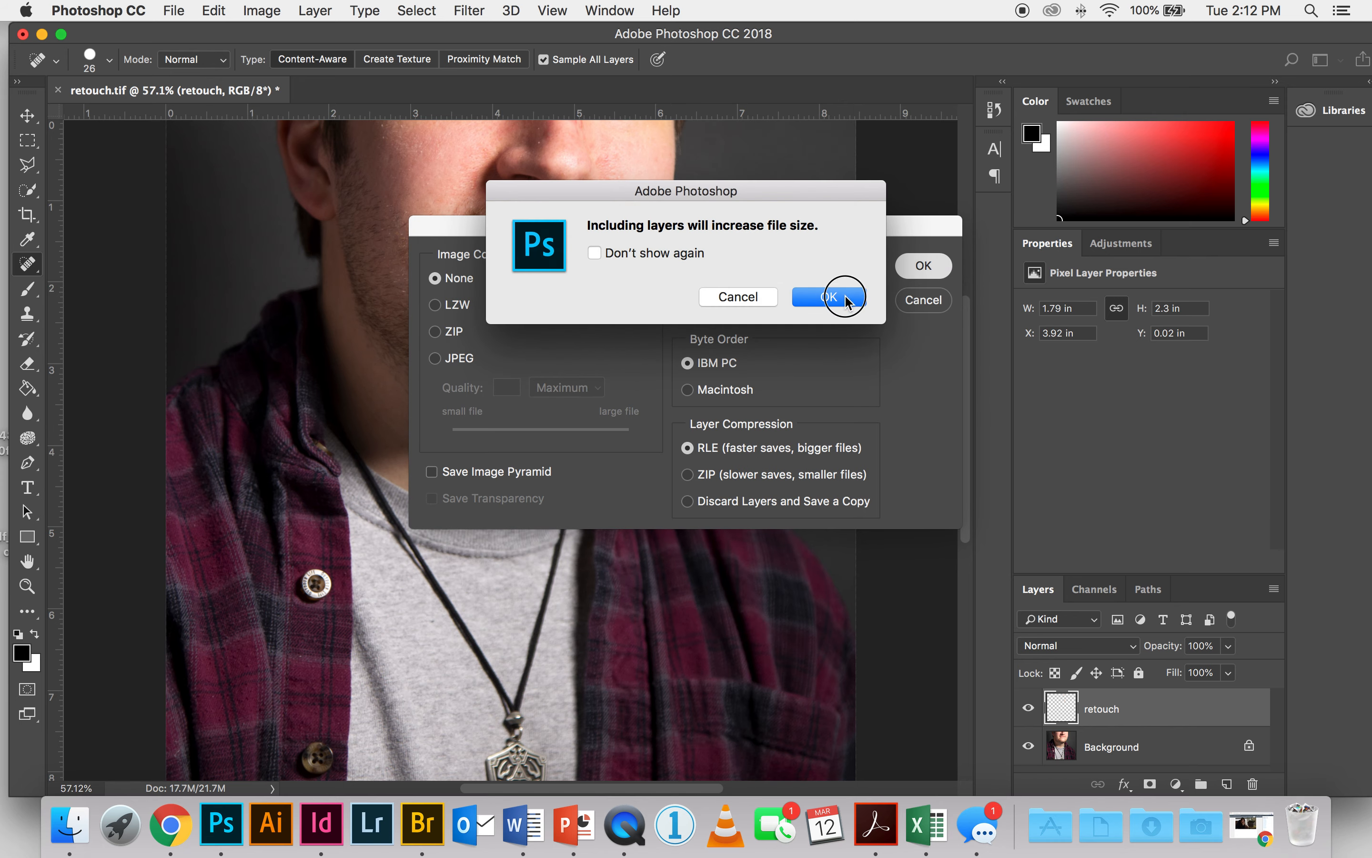
left_click(844, 297)
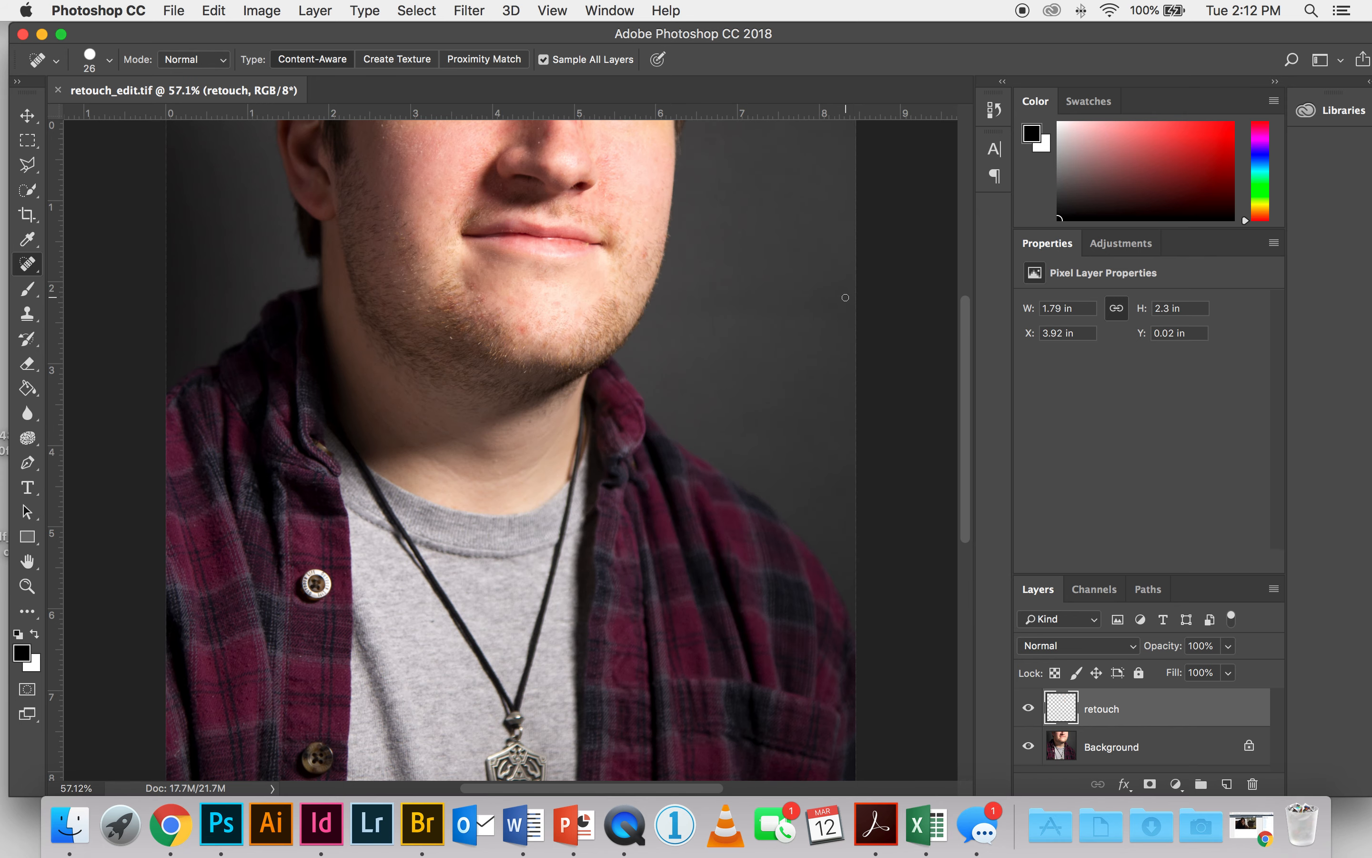